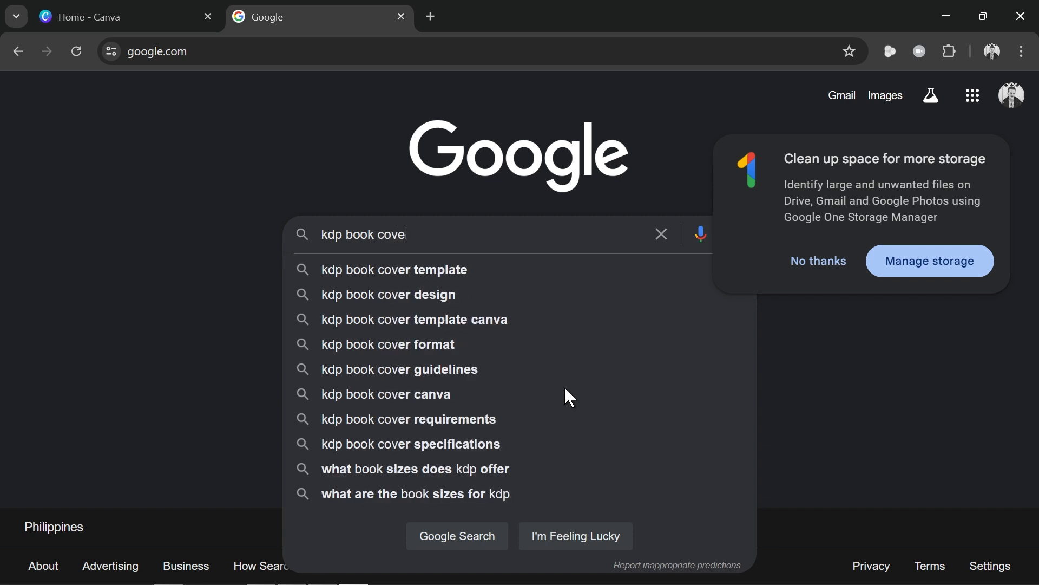
# Search Google for "kdp book cover" and open the cover calculator and template generator through KDP's Create a Paperback Cover page.
pyautogui.press('Return')
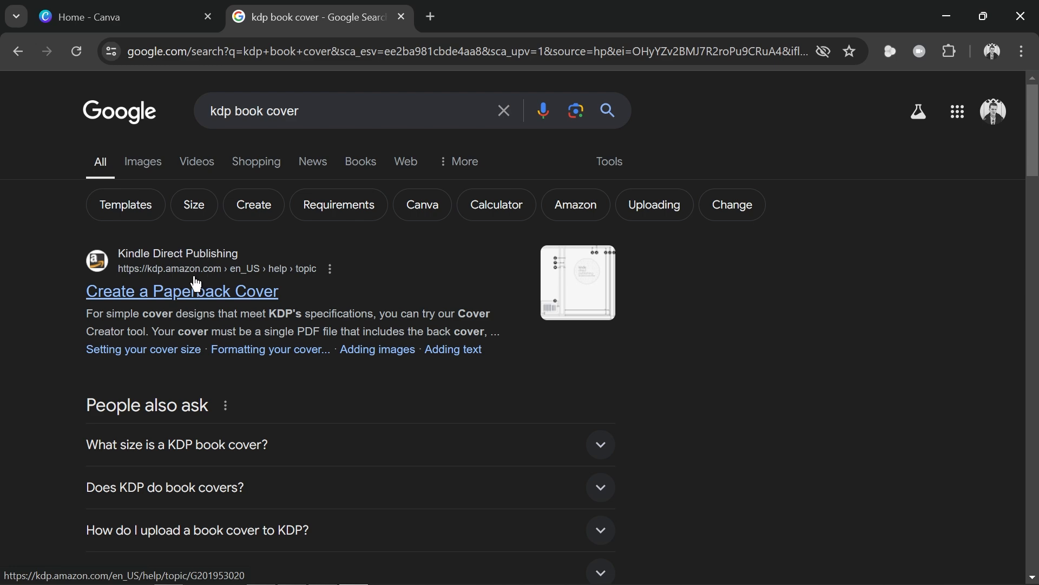
pyautogui.click(173, 295)
pyautogui.scroll(-5, 549, 374)
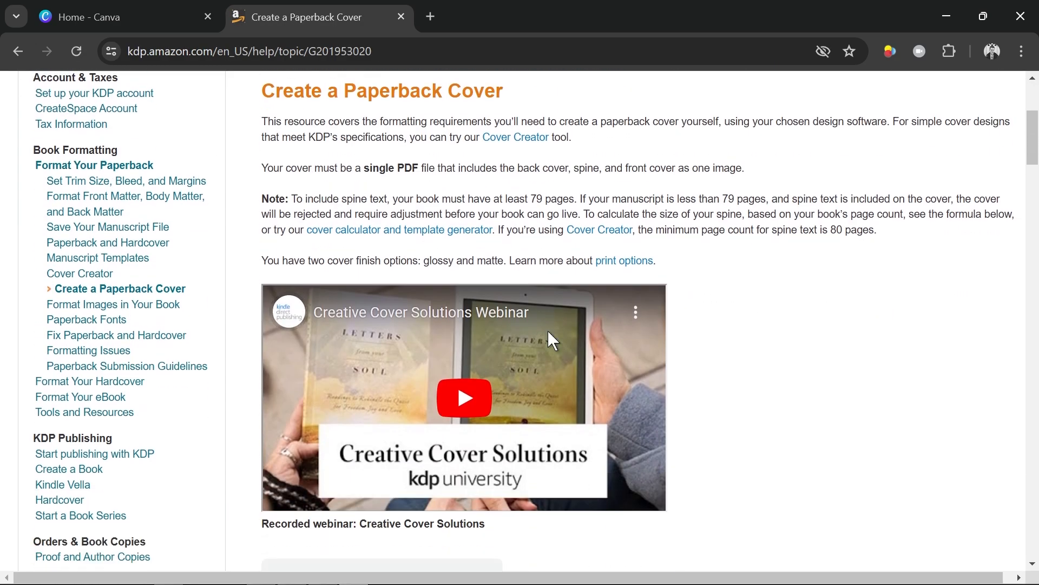
pyautogui.click(447, 233)
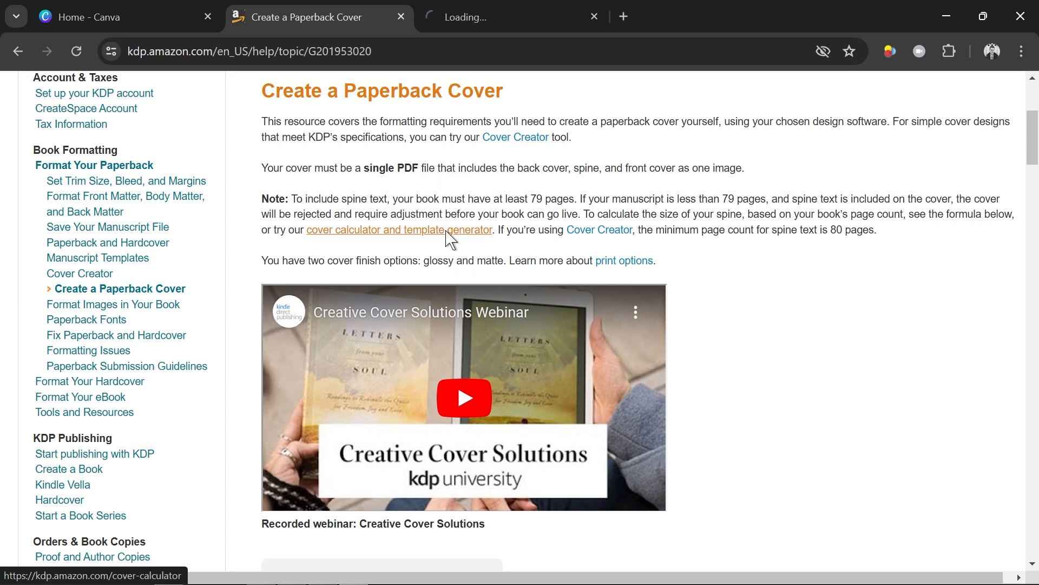
pyautogui.scroll(-3, 349, 445)
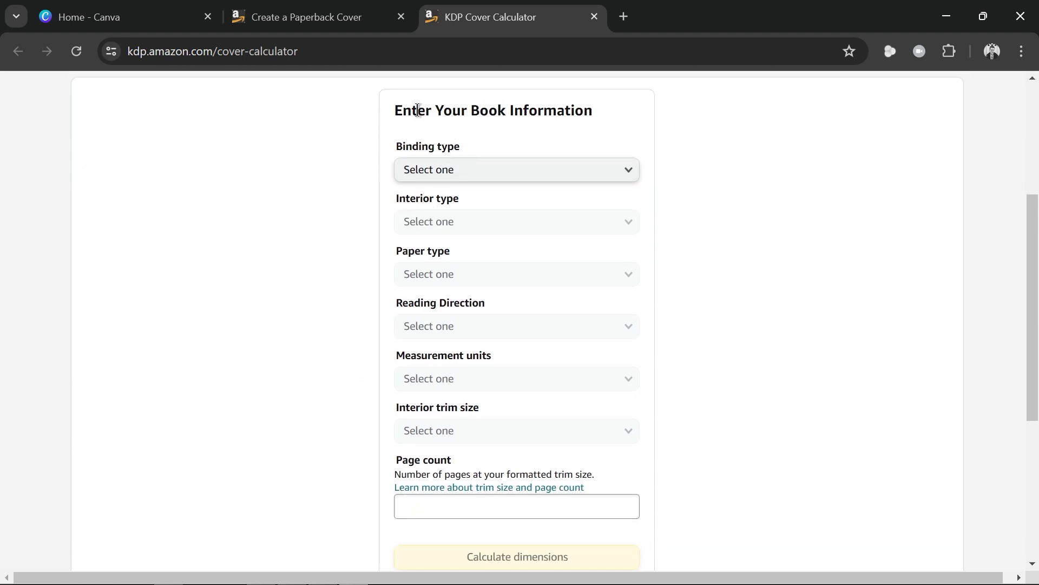
# Set the binding type to Hardcover in the book information form.
pyautogui.moveTo(414, 110); pyautogui.dragTo(538, 114)
pyautogui.click(579, 117)
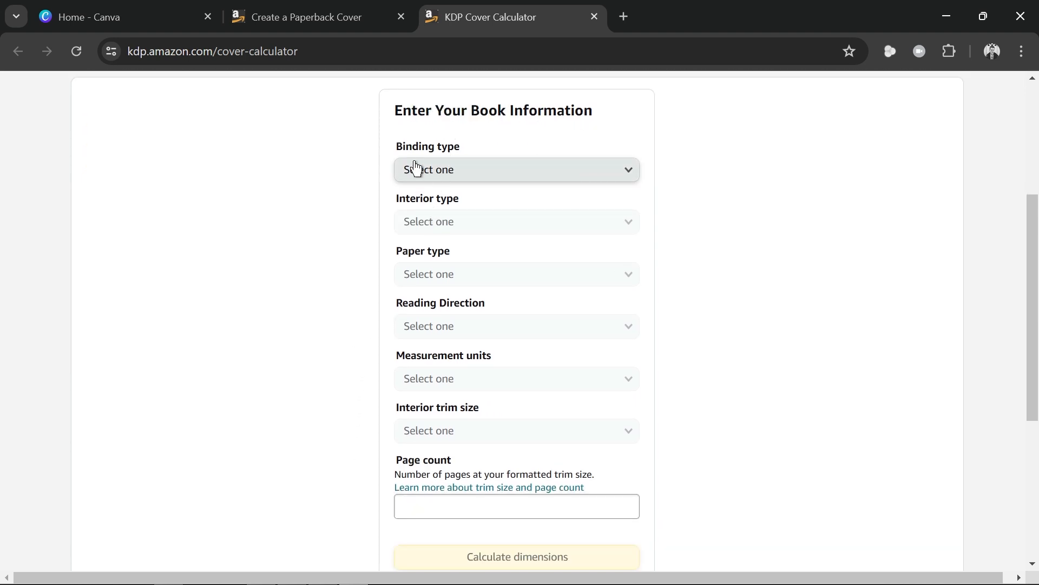
pyautogui.moveTo(413, 147); pyautogui.dragTo(434, 151)
pyautogui.click(434, 172)
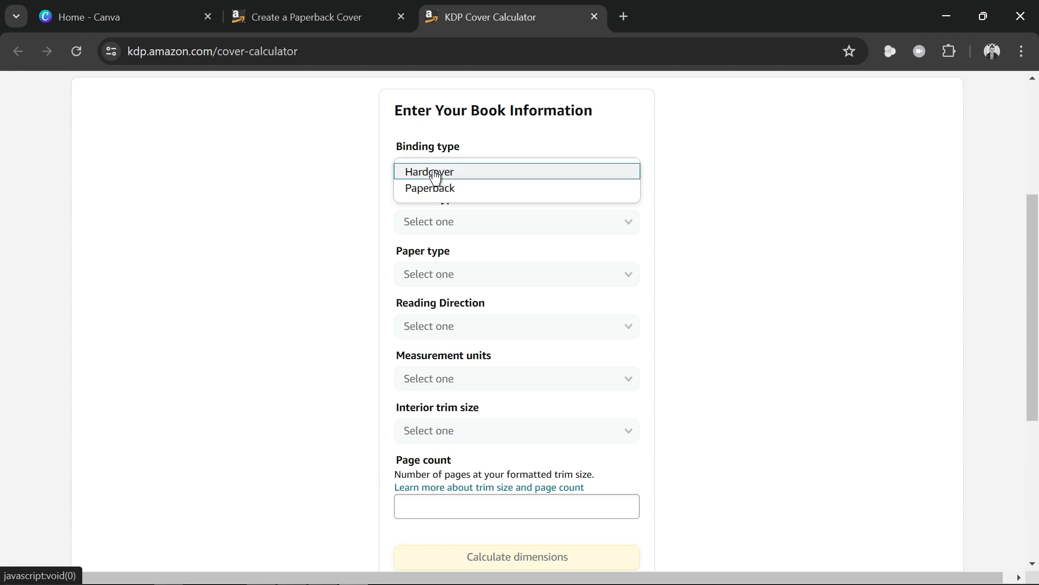
pyautogui.click(438, 190)
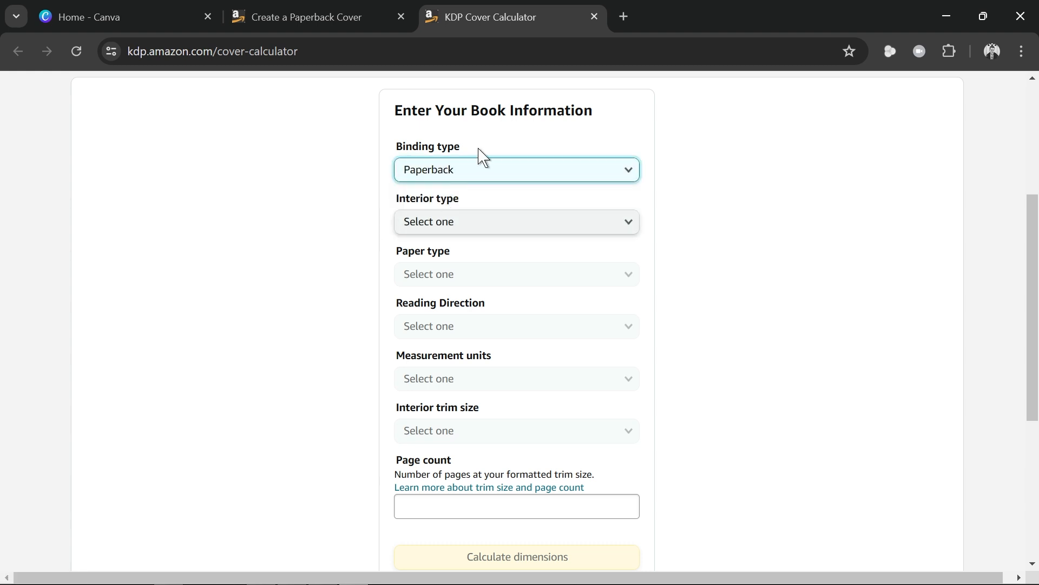
pyautogui.click(514, 172)
pyautogui.click(427, 170)
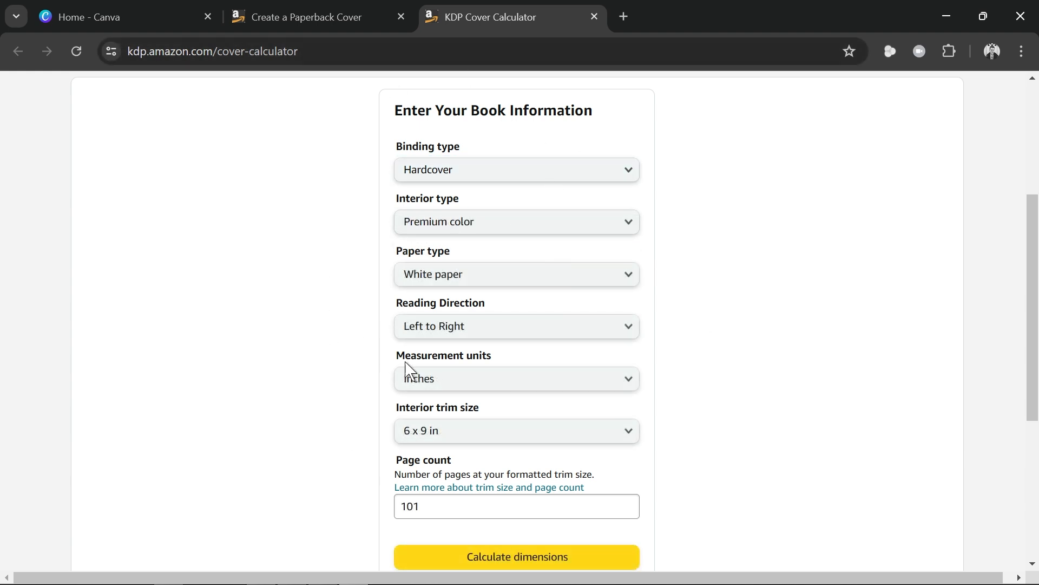
# Calculate the cover dimensions from the entered book information and save the cover template as a ZIP archive.
pyautogui.scroll(-3, 410, 370)
pyautogui.click(491, 402)
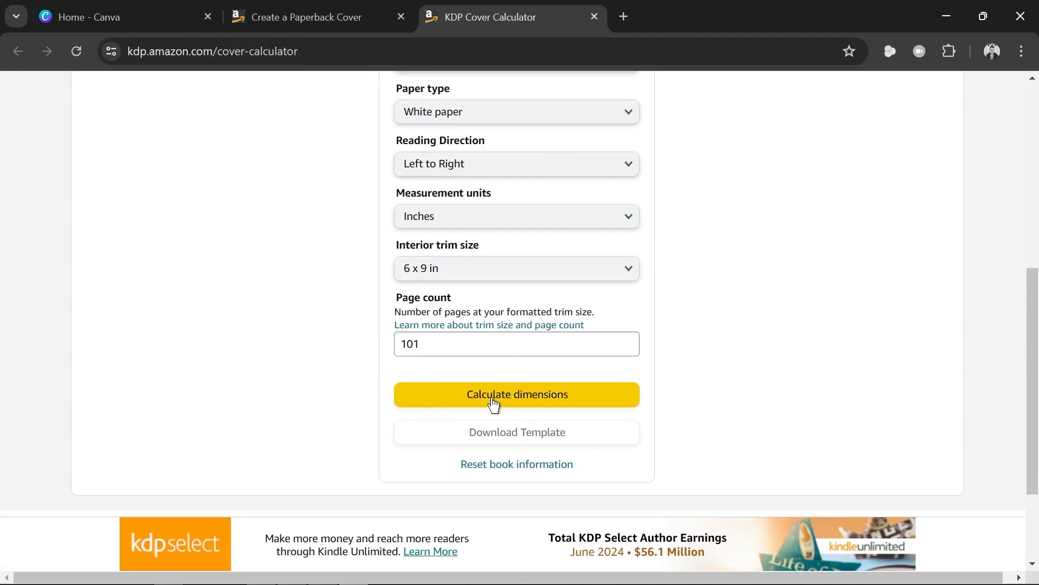
pyautogui.scroll(1, 494, 404)
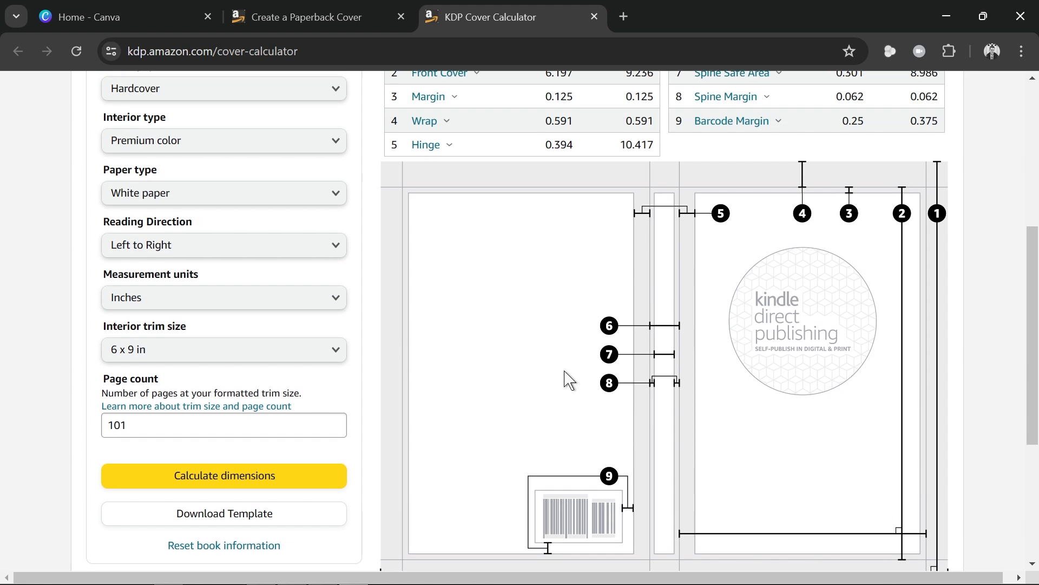
pyautogui.scroll(-1, 507, 358)
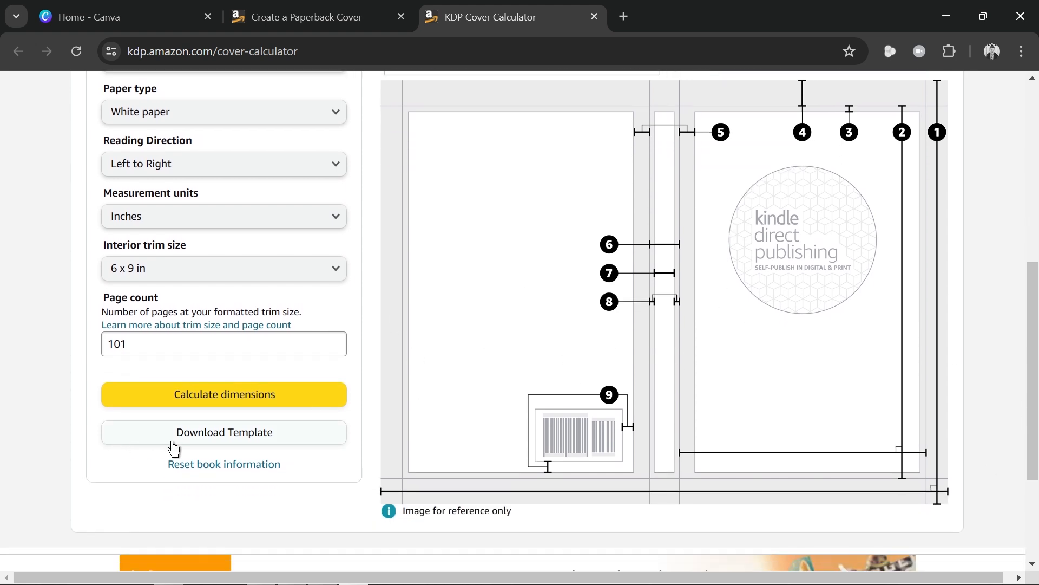
pyautogui.click(217, 446)
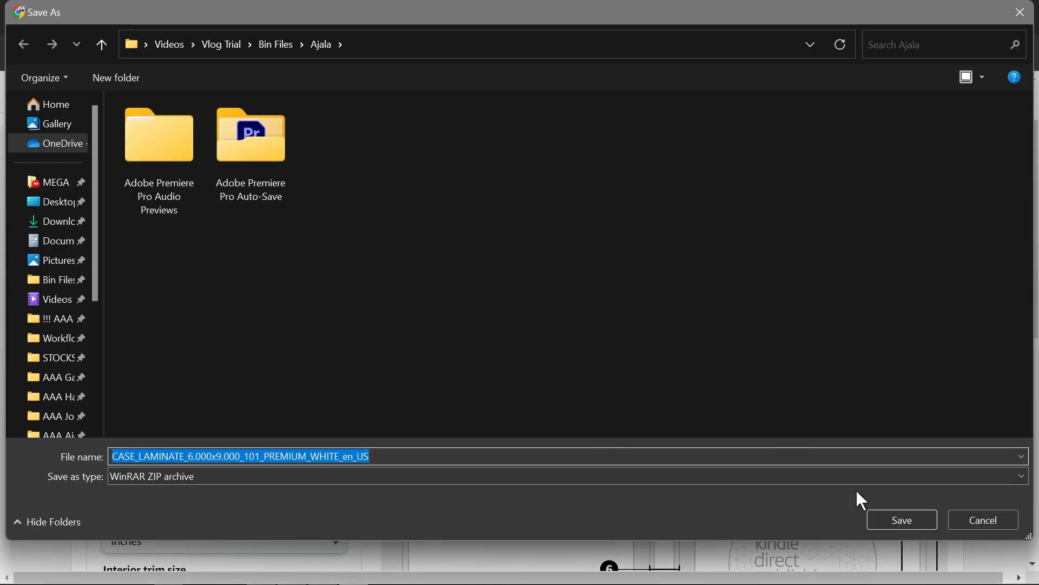
pyautogui.click(930, 521)
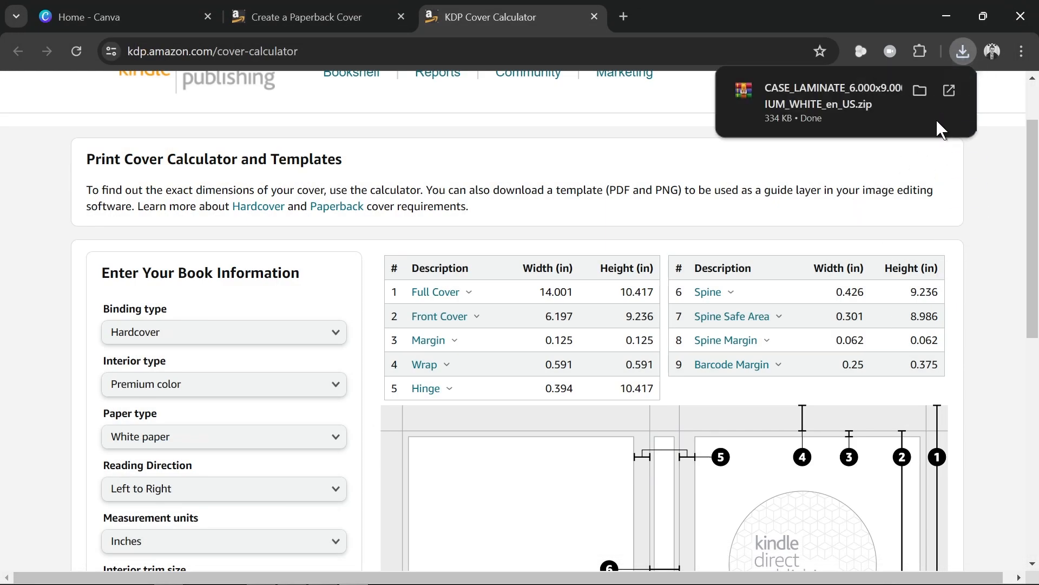
# Examine the PDF and PNG template files in the KDP BOOK COVER folder, and return to the browser.
pyautogui.click(918, 103)
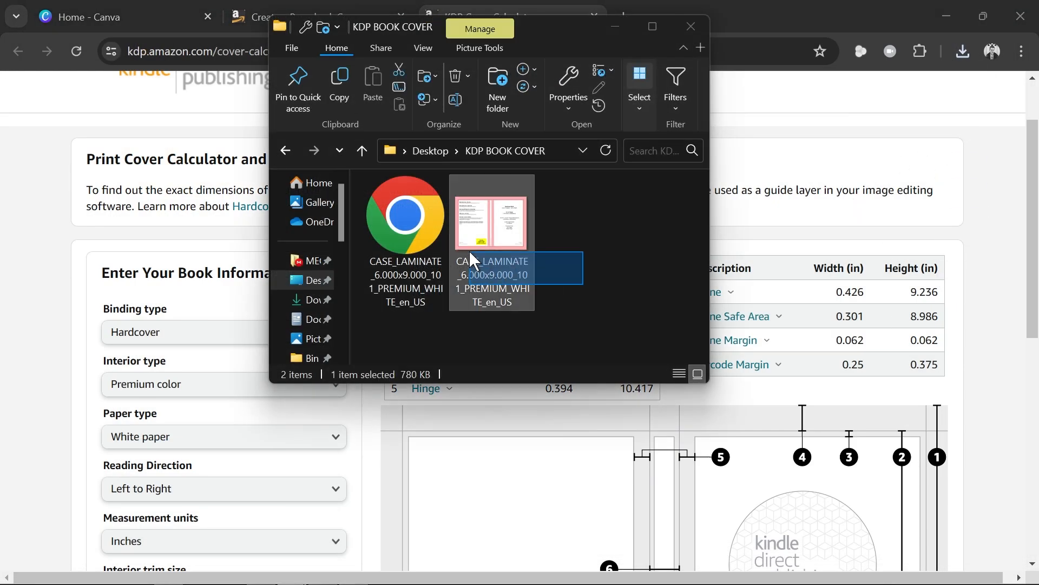
pyautogui.hotkey('ctrl', 'a')
pyautogui.click(648, 275)
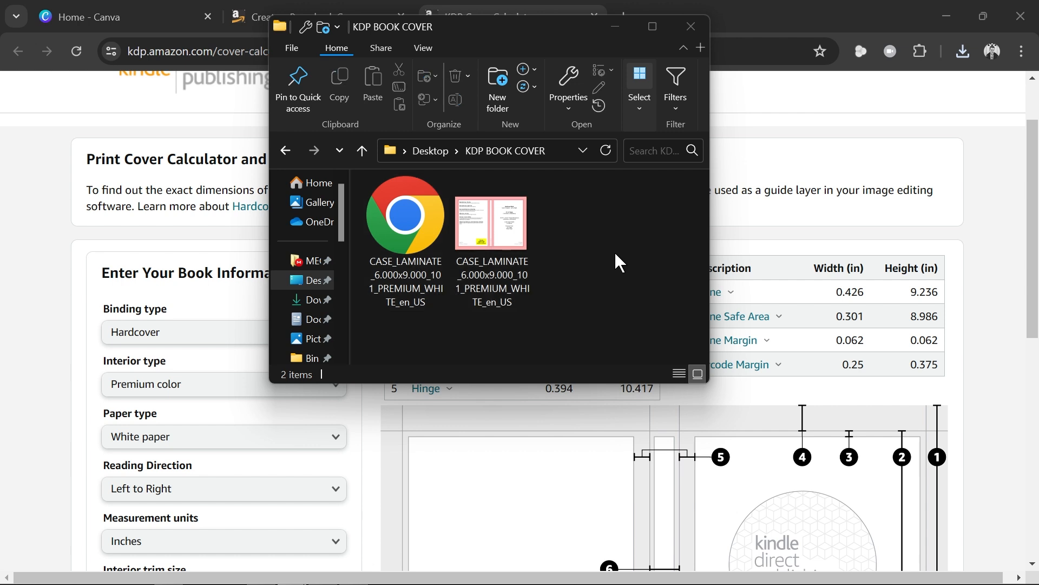
pyautogui.click(432, 280)
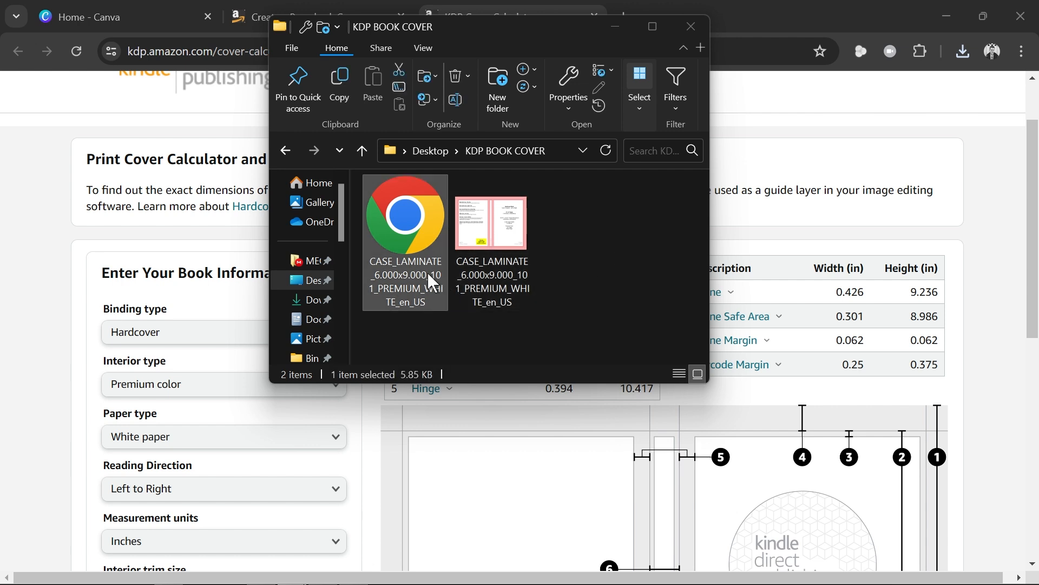
pyautogui.click(498, 255)
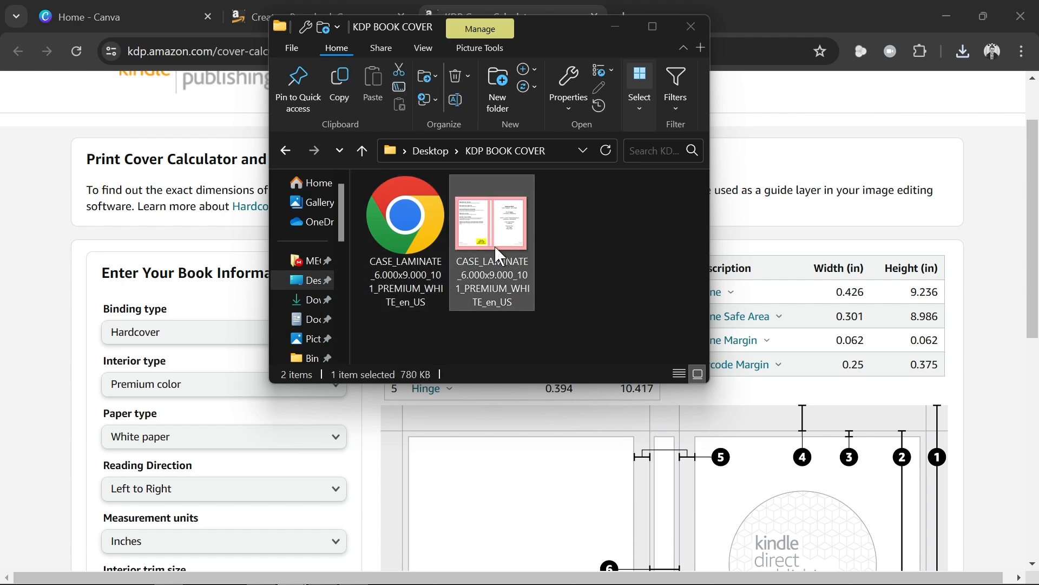
pyautogui.hotkey('alt', 'Tab')
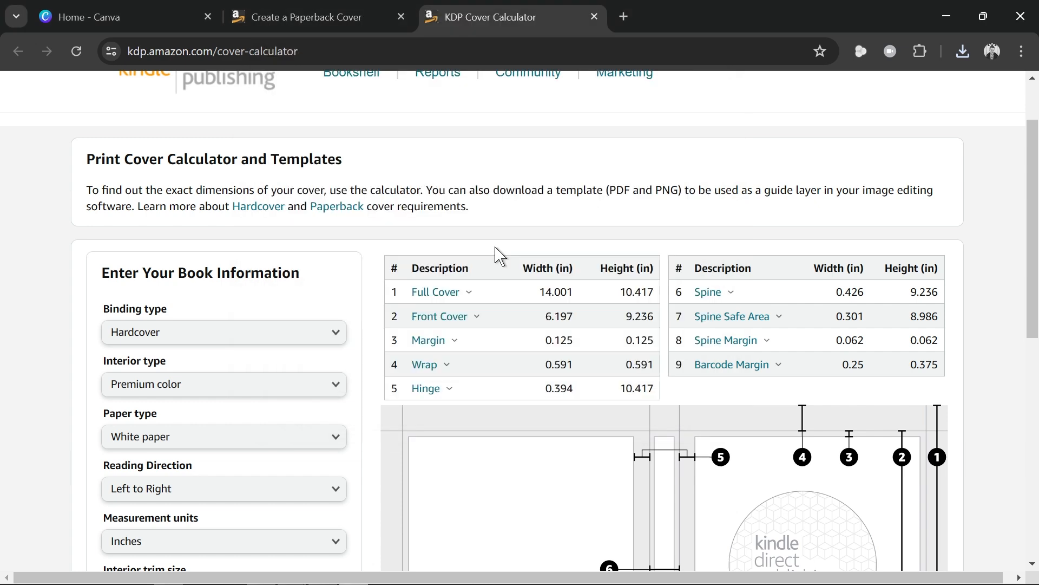
# Check the full cover width in the calculator and start a new custom-size design in Canva.
pyautogui.click(102, 17)
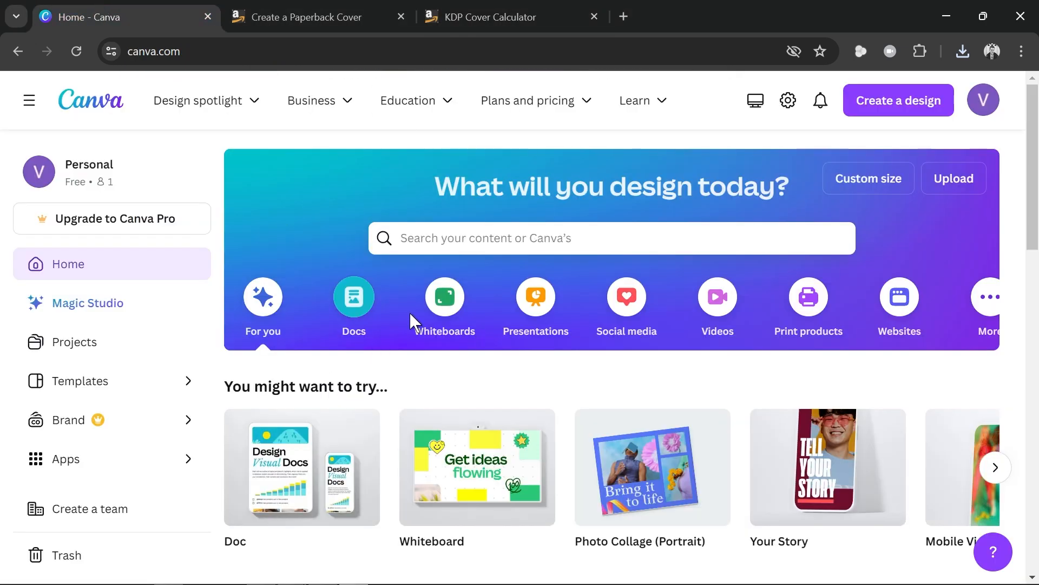
pyautogui.click(457, 8)
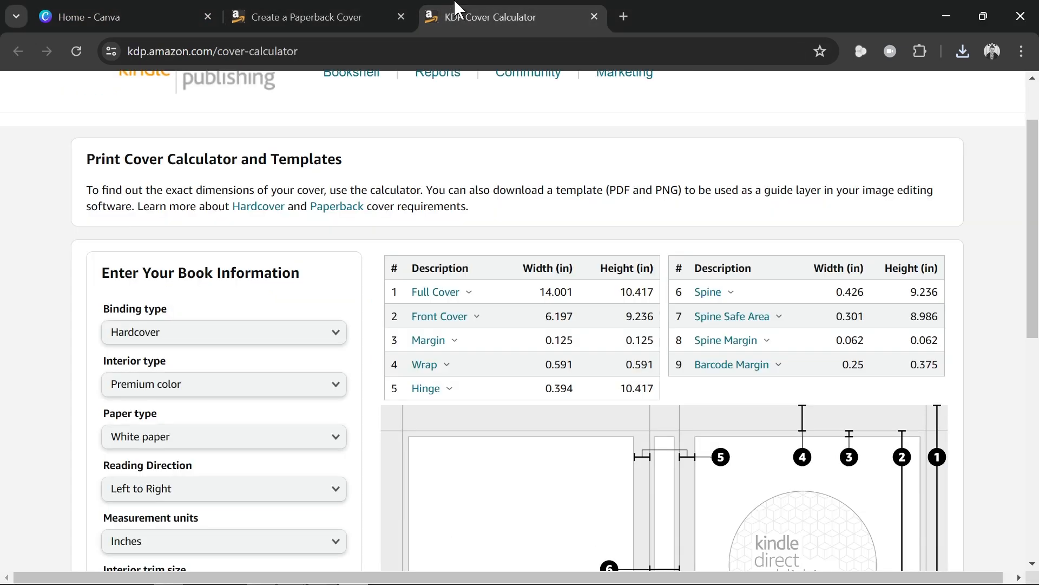
pyautogui.doubleClick(543, 291)
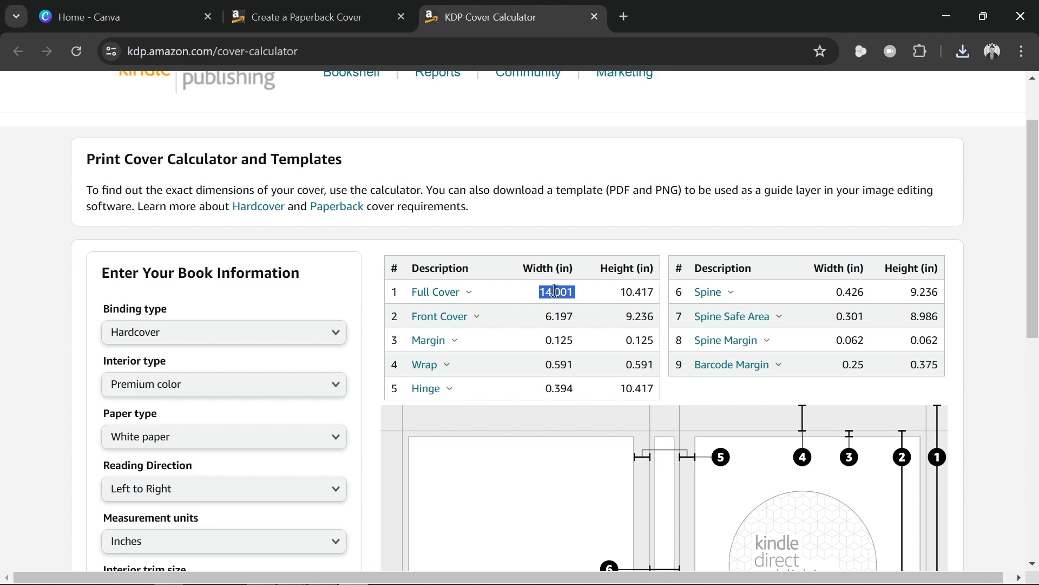
pyautogui.click(144, 9)
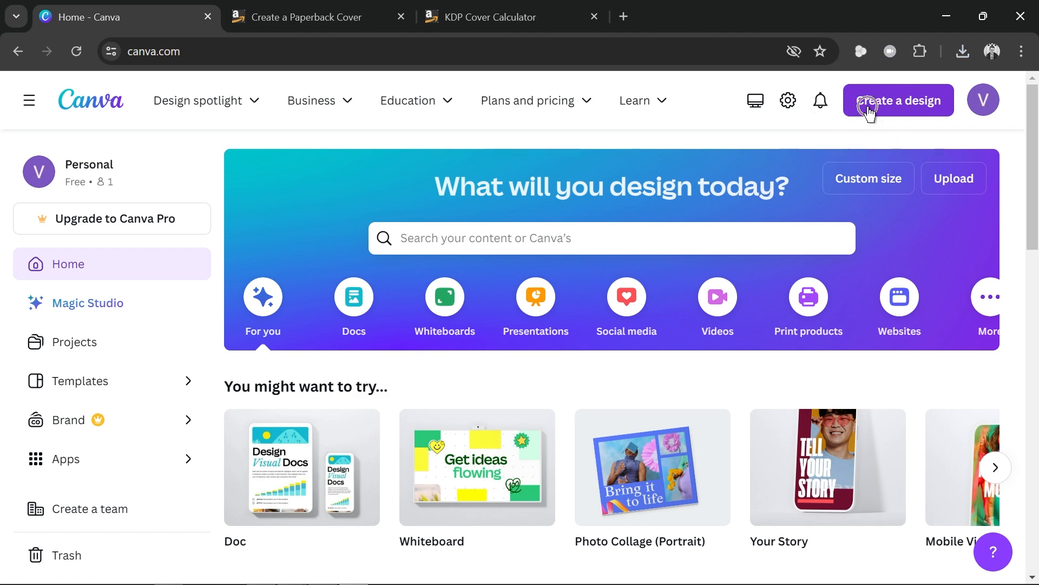
pyautogui.click(868, 104)
pyautogui.scroll(-2, 758, 271)
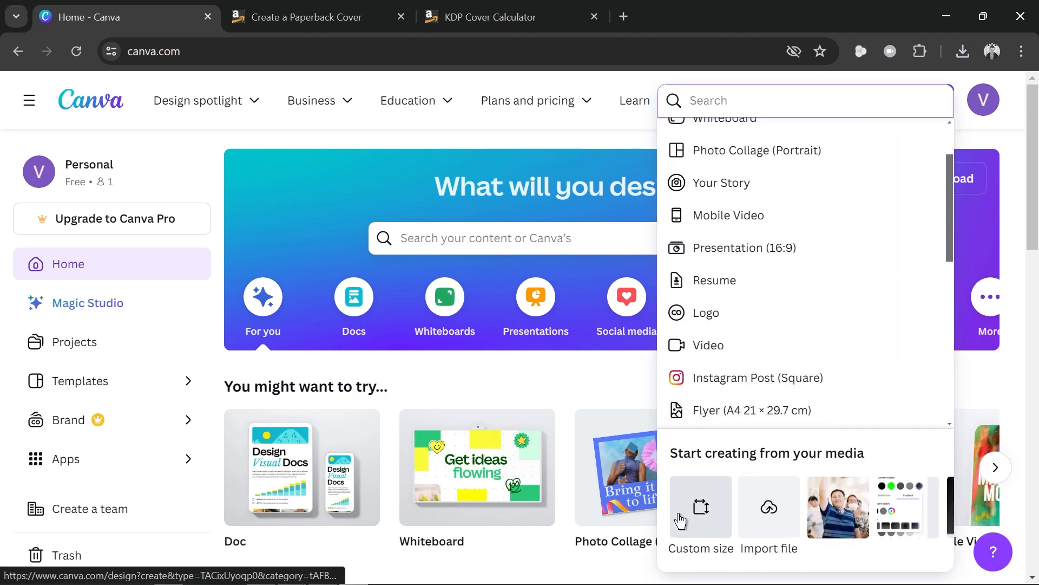
pyautogui.click(693, 528)
# Copy the full cover width from the KDP calculator and set the Canva design's units to inches and width to 14.001.
pyautogui.click(482, 16)
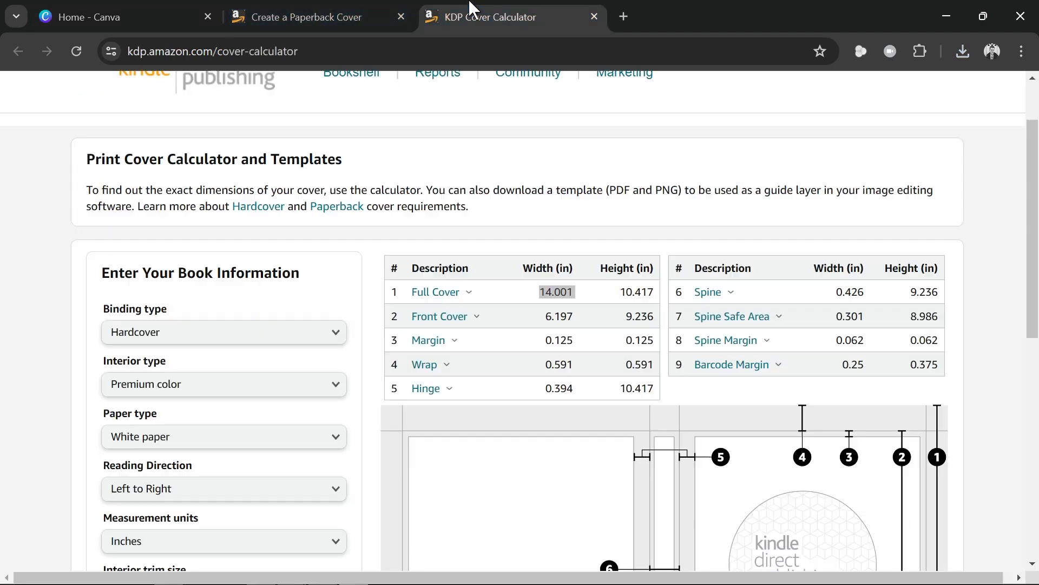
pyautogui.doubleClick(557, 292)
pyautogui.rightClick(550, 292)
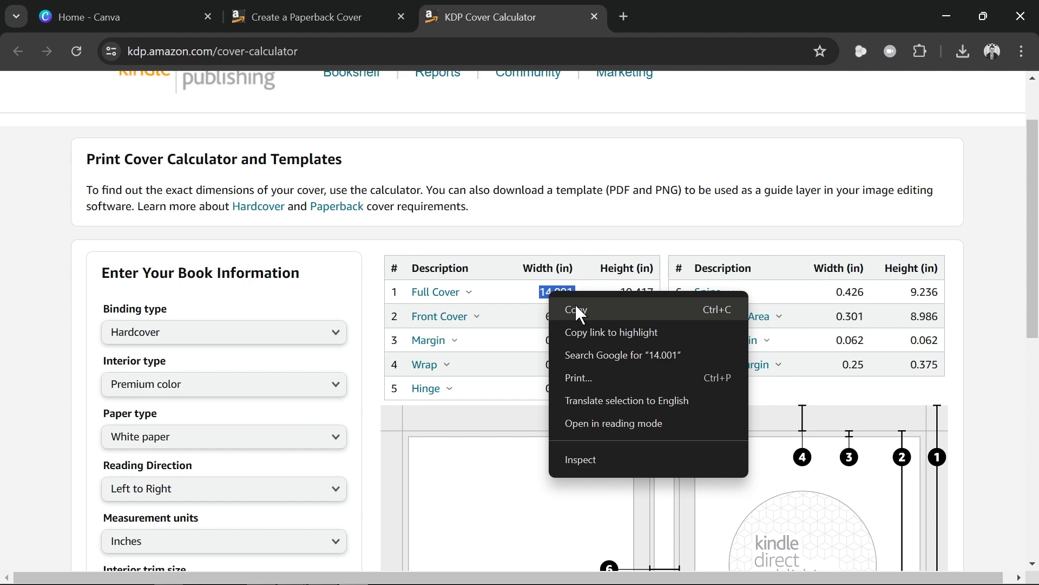
pyautogui.click(577, 310)
pyautogui.click(124, 17)
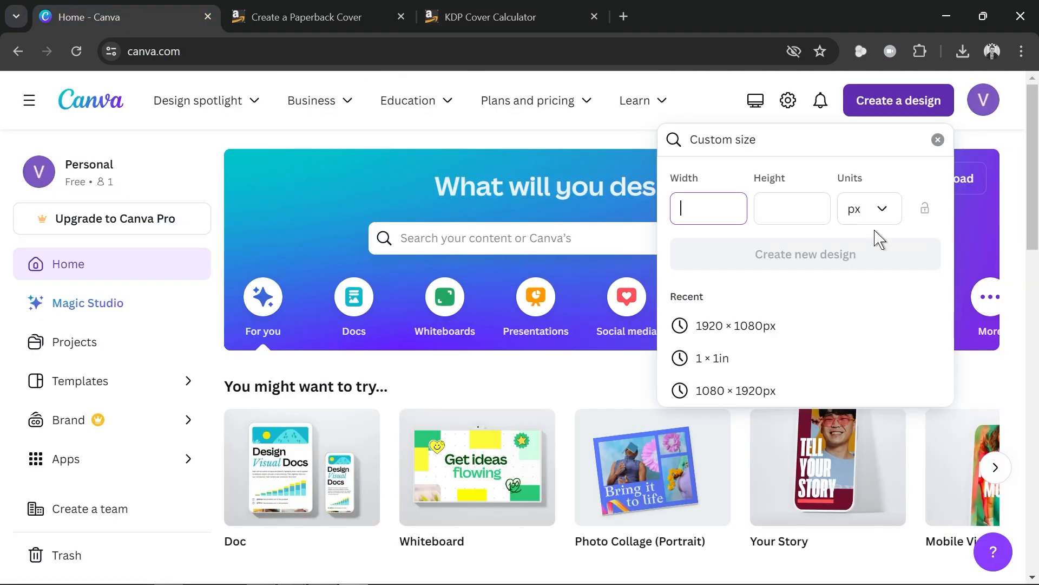
pyautogui.click(877, 214)
pyautogui.click(801, 286)
pyautogui.click(717, 208)
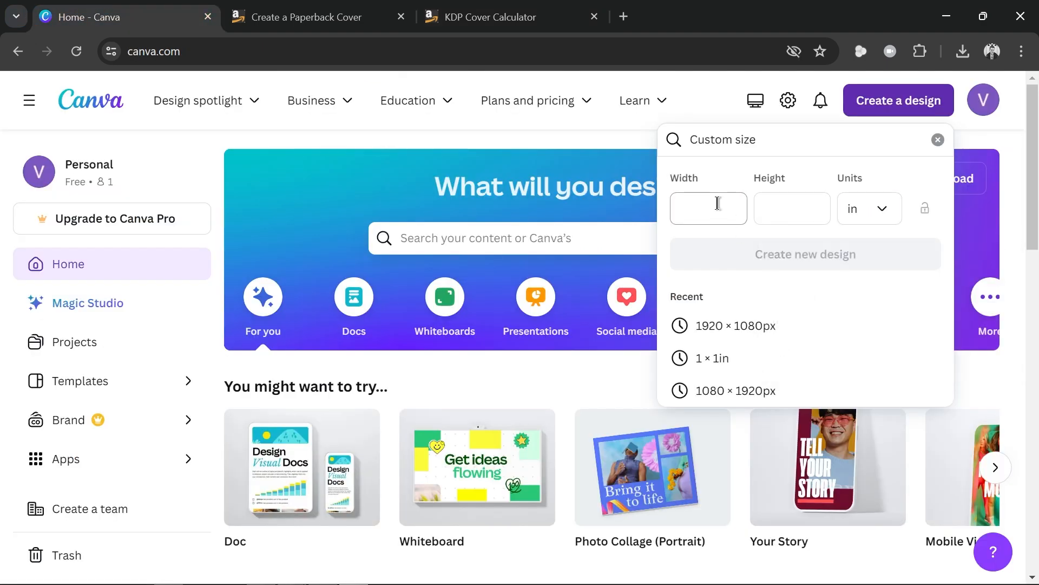
pyautogui.hotkey('ctrl', 'v')
# Copy the full cover height from the KDP calculator, set the Canva height to 10.417 in, and create the new design.
pyautogui.click(494, 18)
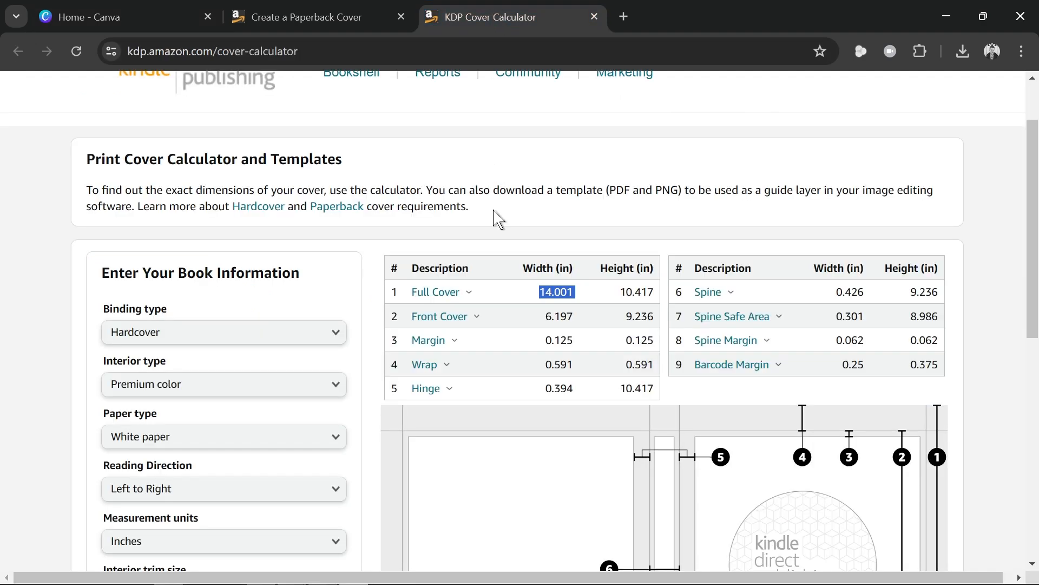
pyautogui.moveTo(620, 292); pyautogui.dragTo(651, 294)
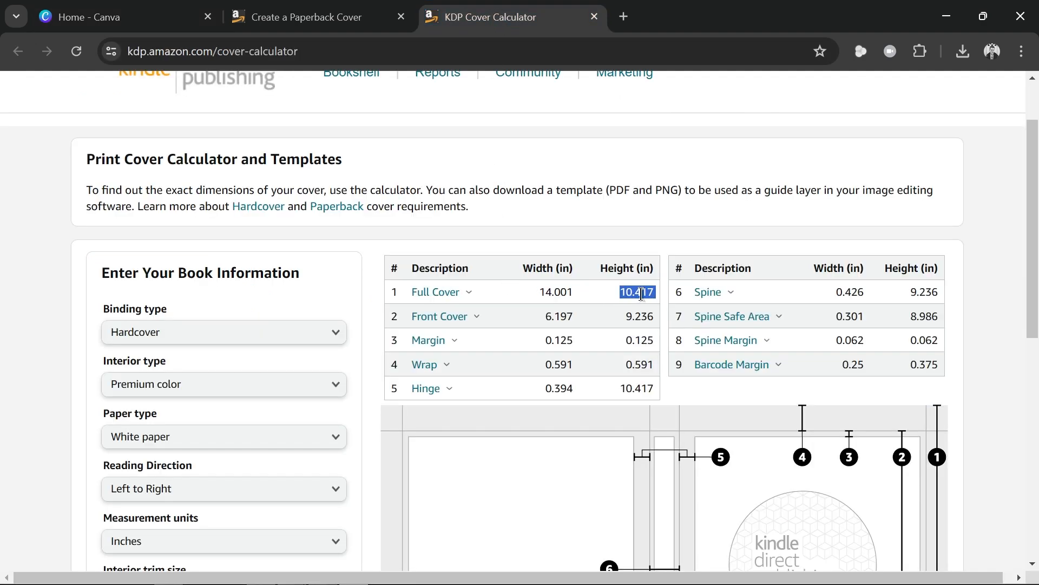
pyautogui.rightClick(641, 294)
pyautogui.click(677, 310)
pyautogui.hotkey('ctrl', '1')
pyautogui.click(799, 211)
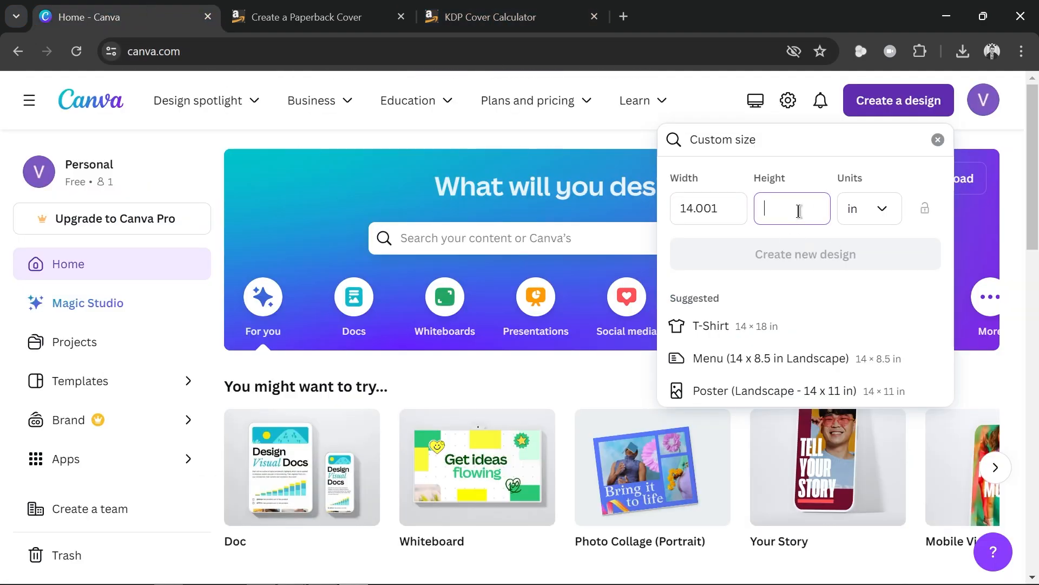
pyautogui.rightClick(799, 211)
pyautogui.click(865, 359)
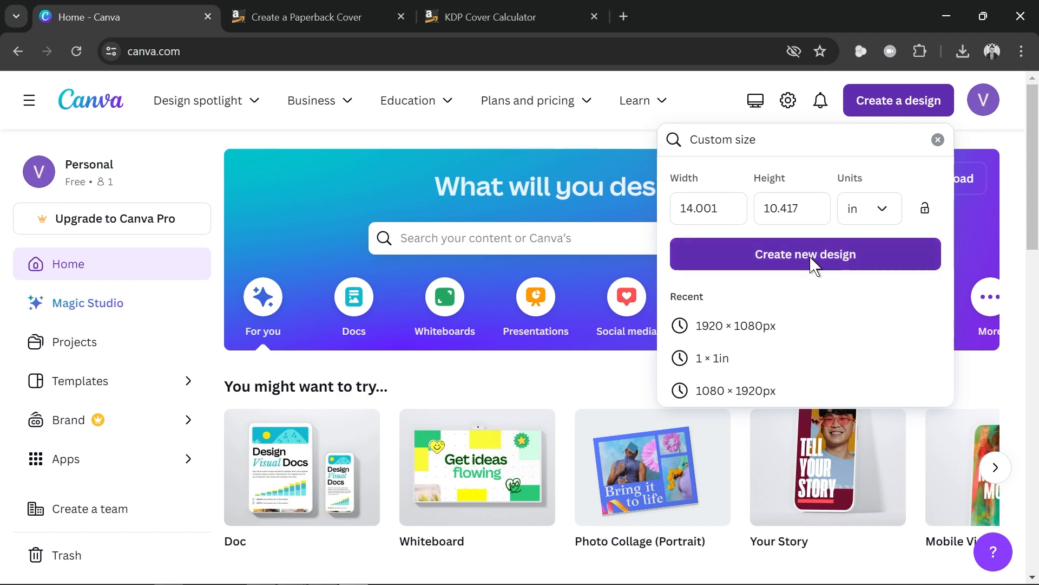
pyautogui.click(815, 264)
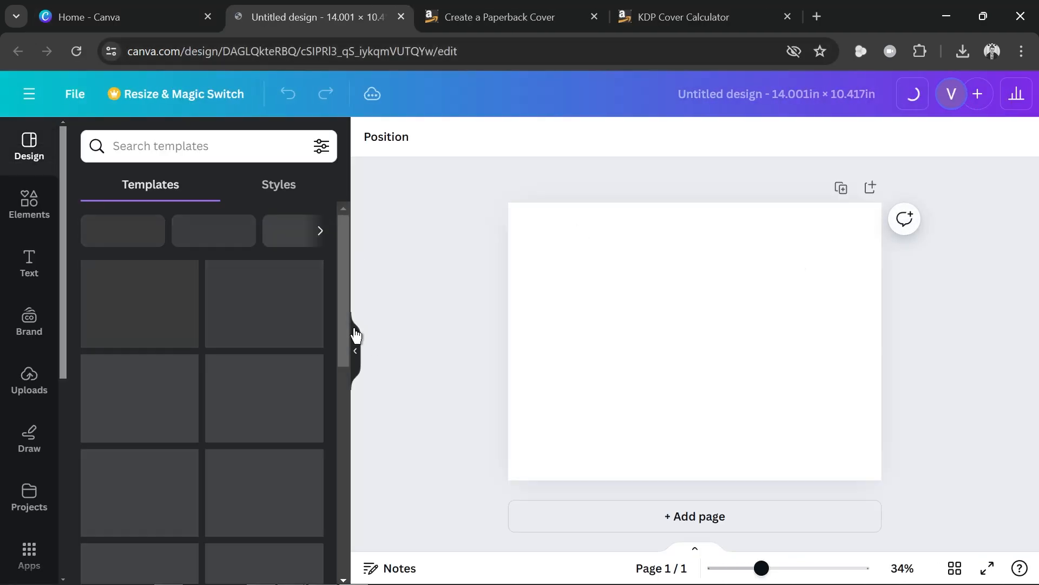
pyautogui.click(353, 348)
pyautogui.scroll(1, 699, 353)
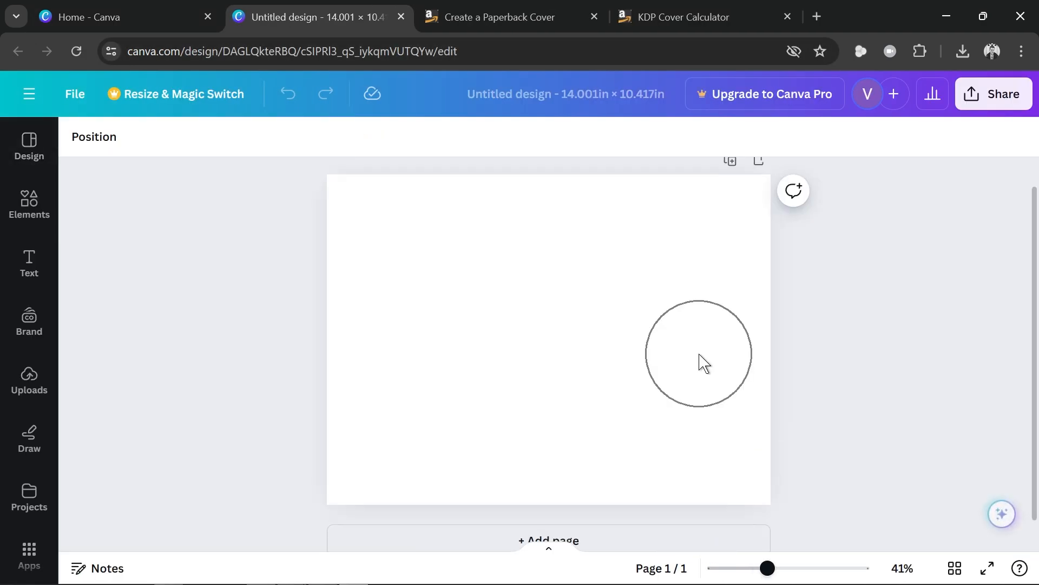
# Import the hardcover template PNG from the KDP BOOK COVER folder into the design and scale it to fill the whole page.
pyautogui.moveTo(228, 518)
pyautogui.moveTo(313, 574)
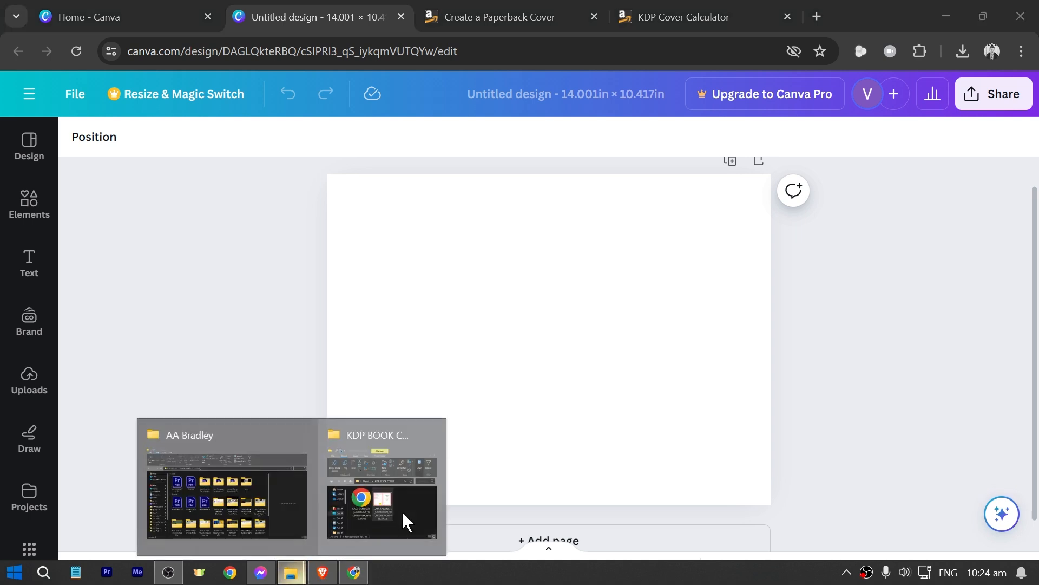
pyautogui.click(406, 520)
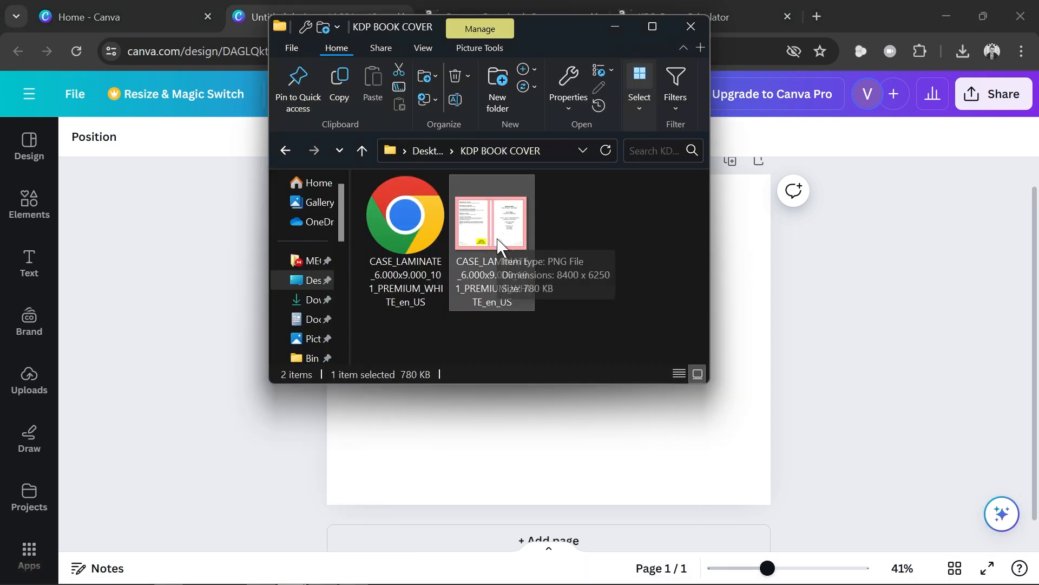
pyautogui.moveTo(498, 238); pyautogui.dragTo(578, 380)
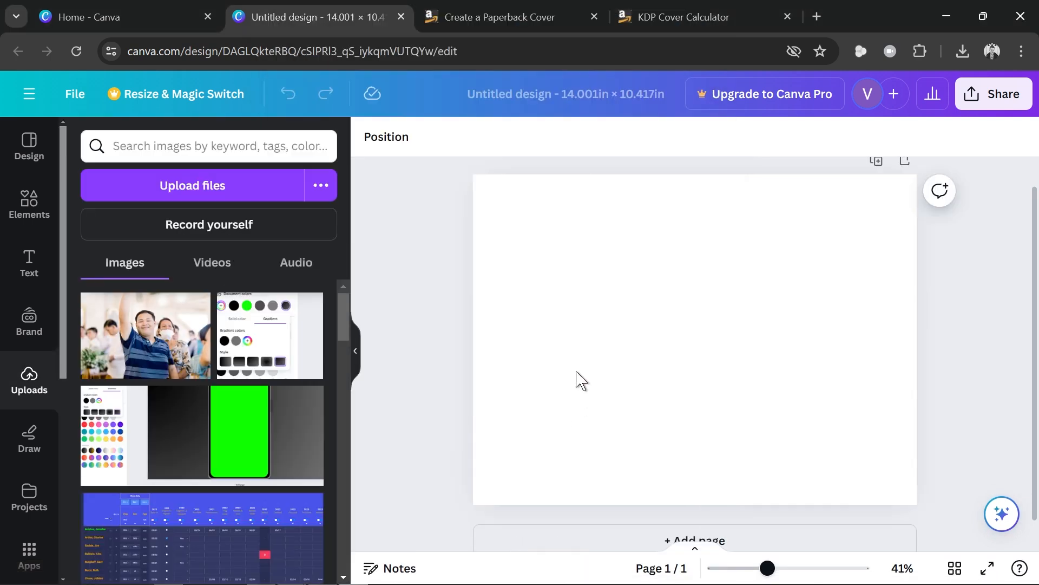
pyautogui.click(356, 352)
pyautogui.moveTo(524, 366); pyautogui.dragTo(458, 318)
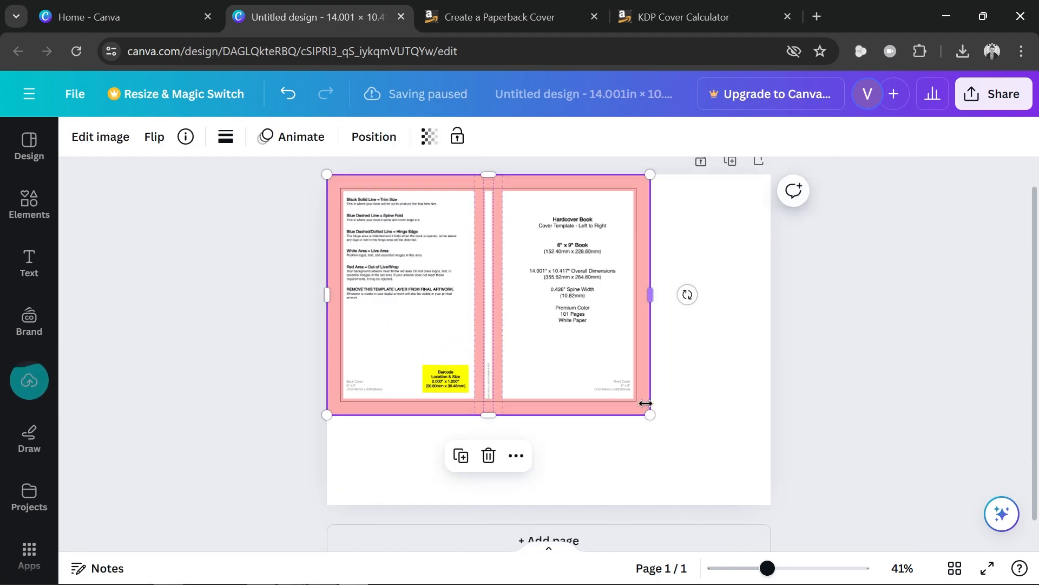
pyautogui.moveTo(650, 416); pyautogui.dragTo(771, 504)
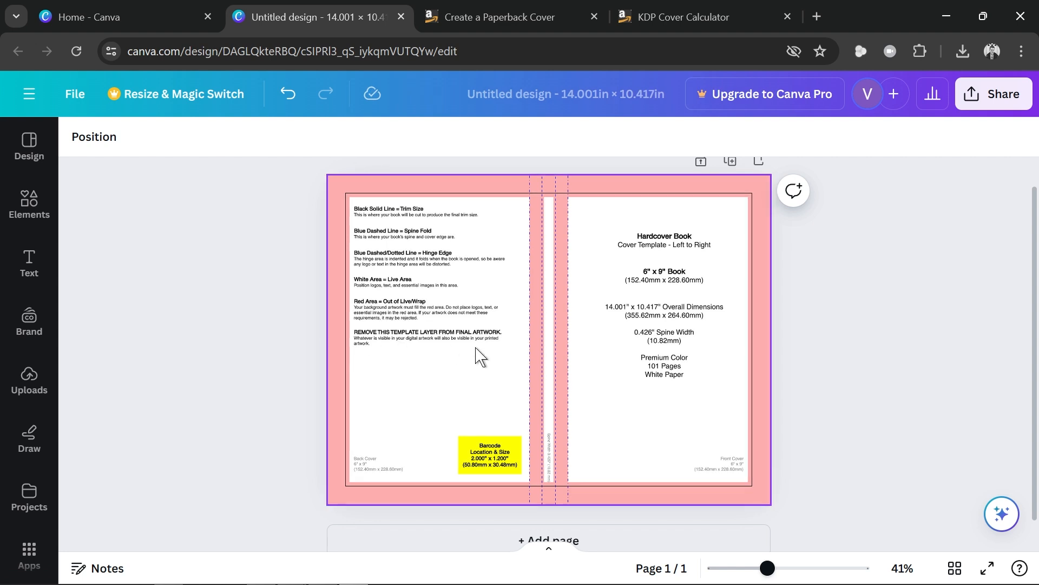
# Examine the template's trim, spine fold, hinge, live-area and barcode guides.
pyautogui.scroll(1, 475, 348)
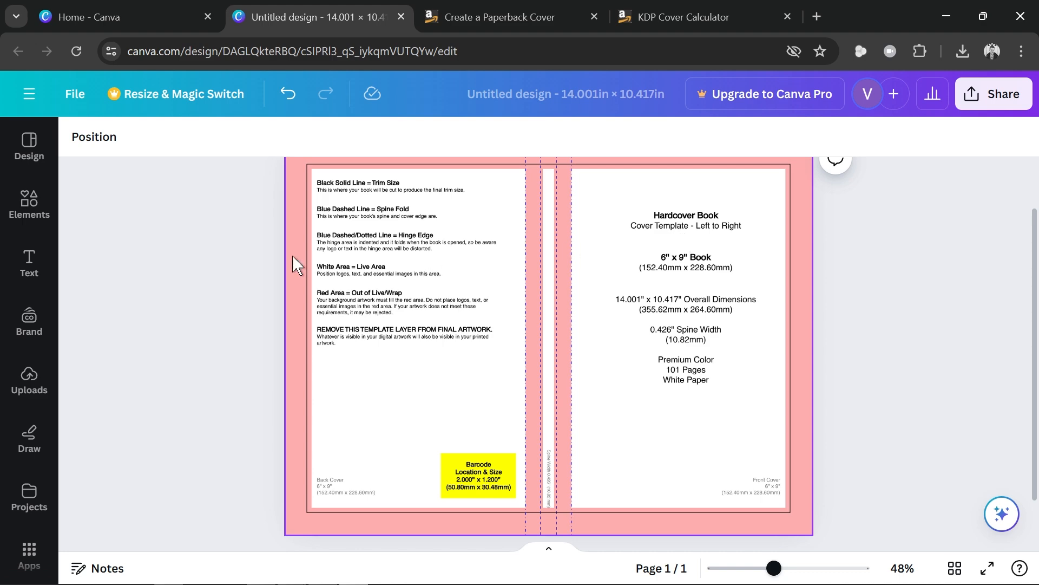
pyautogui.scroll(1, 377, 260)
pyautogui.scroll(-1, 209, 307)
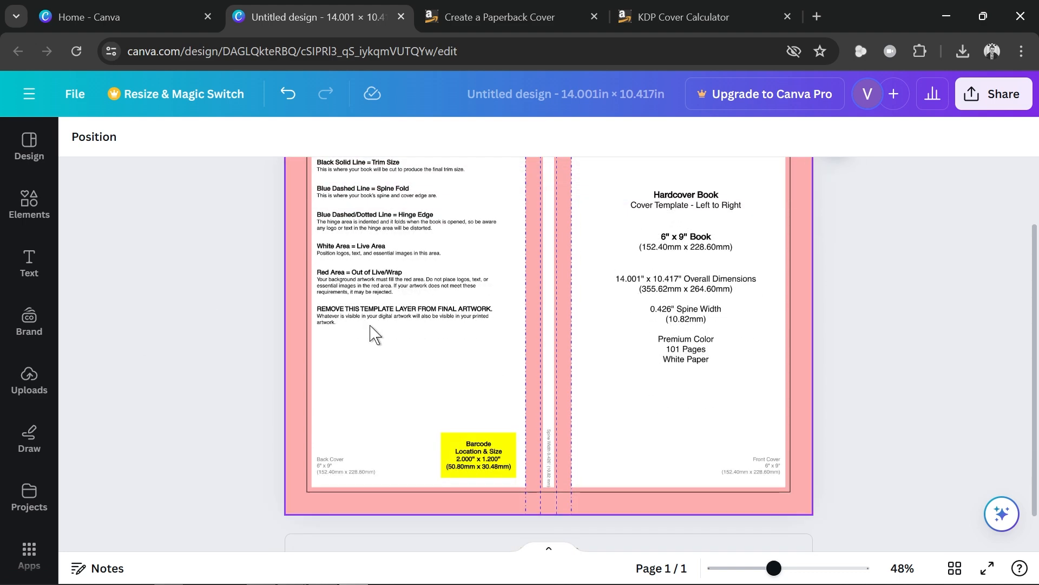
pyautogui.scroll(1, 374, 333)
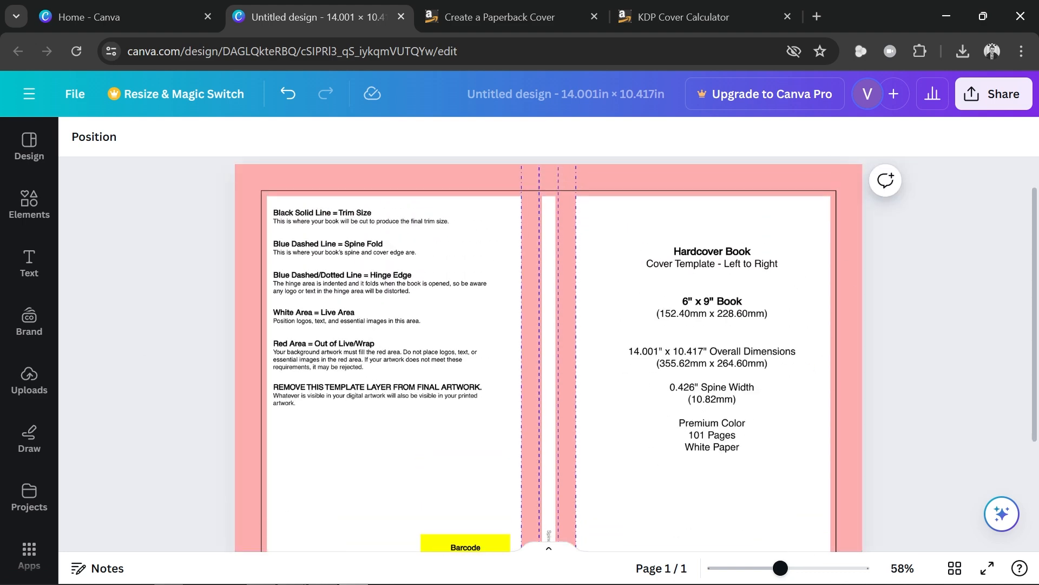
pyautogui.scroll(-2, 498, 379)
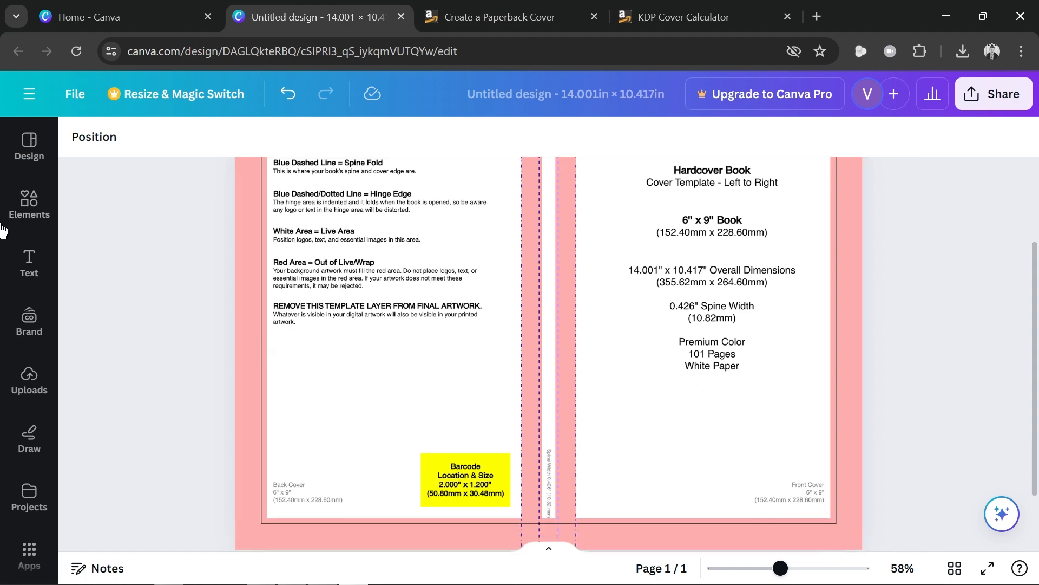
pyautogui.scroll(-3, 255, 315)
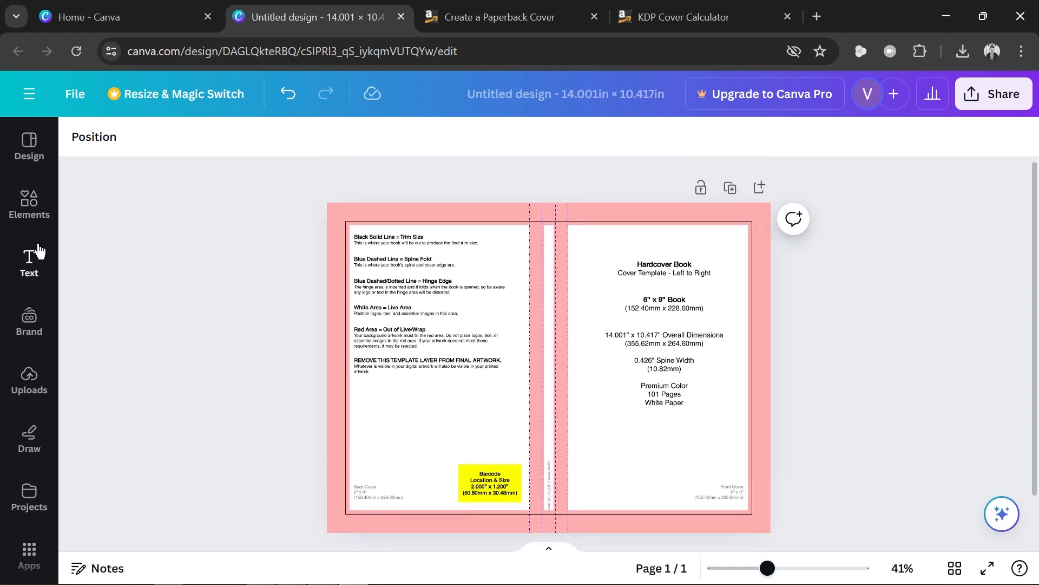
# Search the elements for "nature" photos and filter the results to vertical orientation.
pyautogui.click(28, 204)
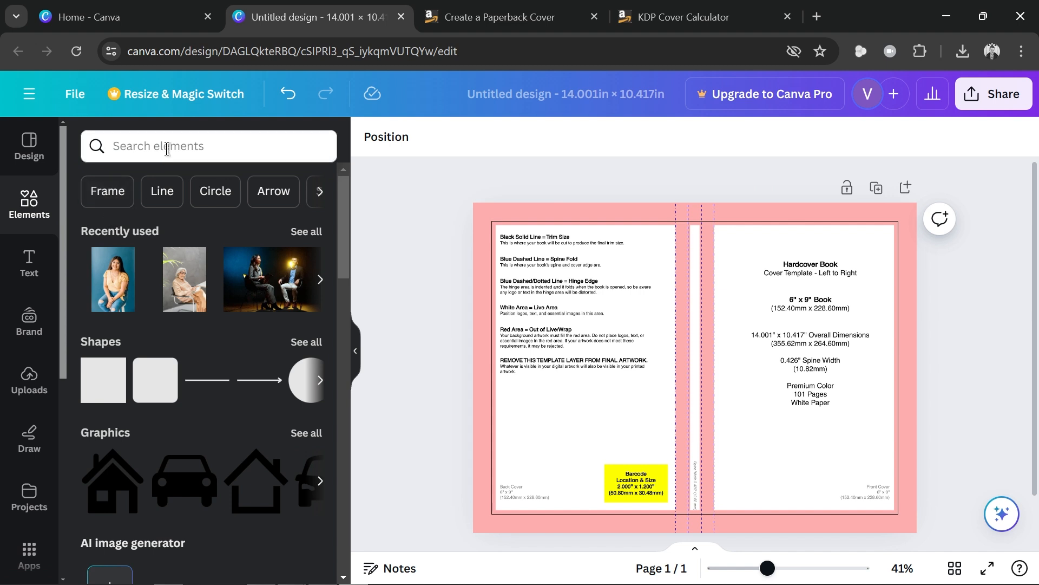
pyautogui.click(169, 141)
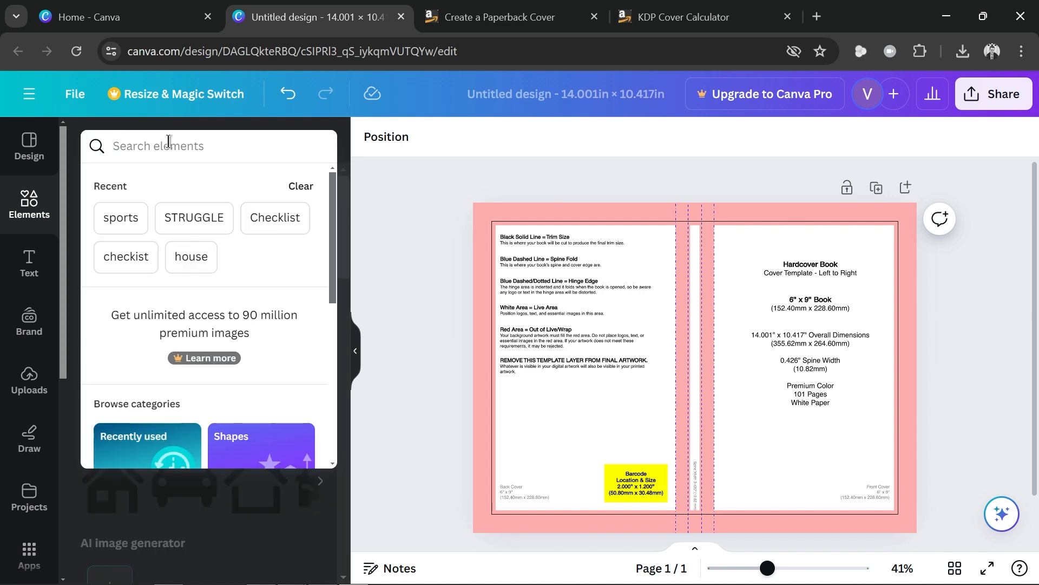
pyautogui.write('nature')
pyautogui.press('Return')
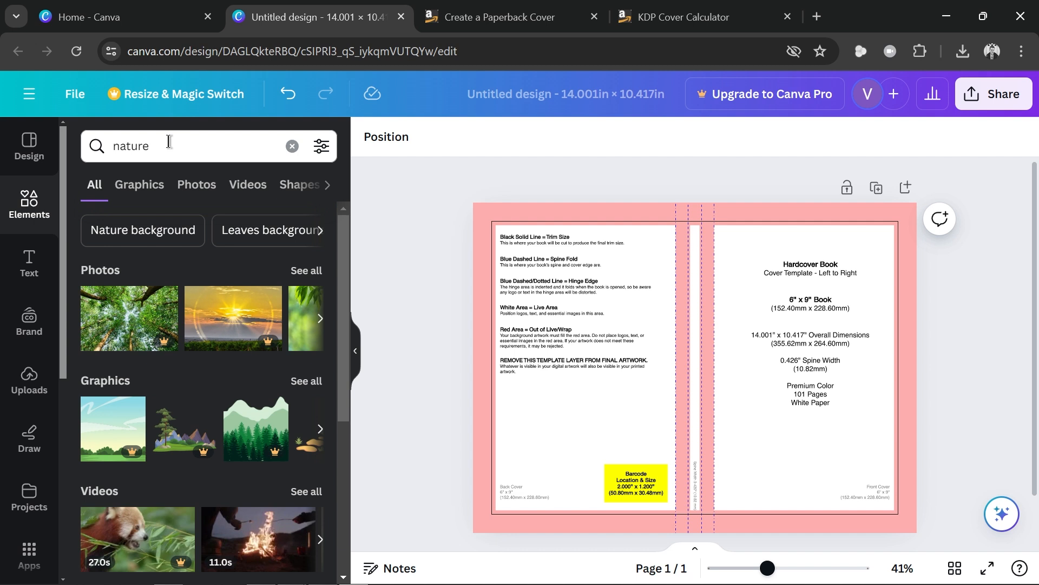
pyautogui.click(193, 190)
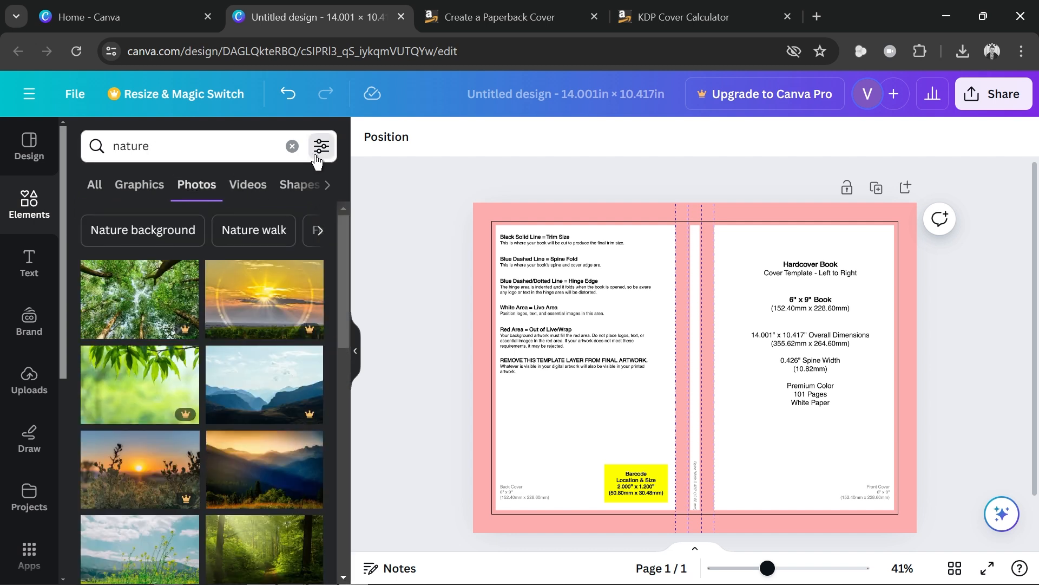
pyautogui.click(321, 146)
pyautogui.scroll(-3, 189, 298)
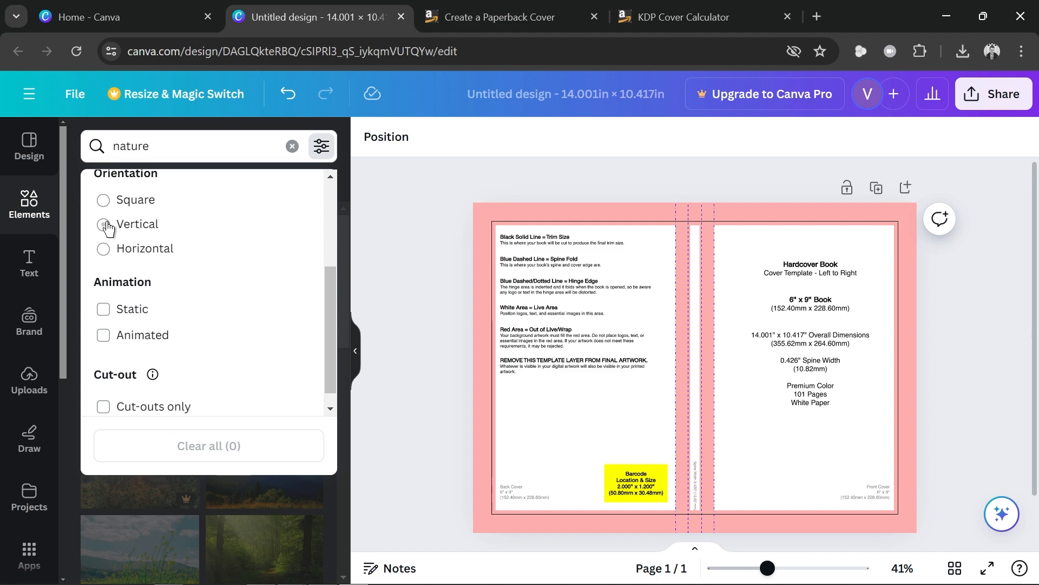
pyautogui.click(107, 226)
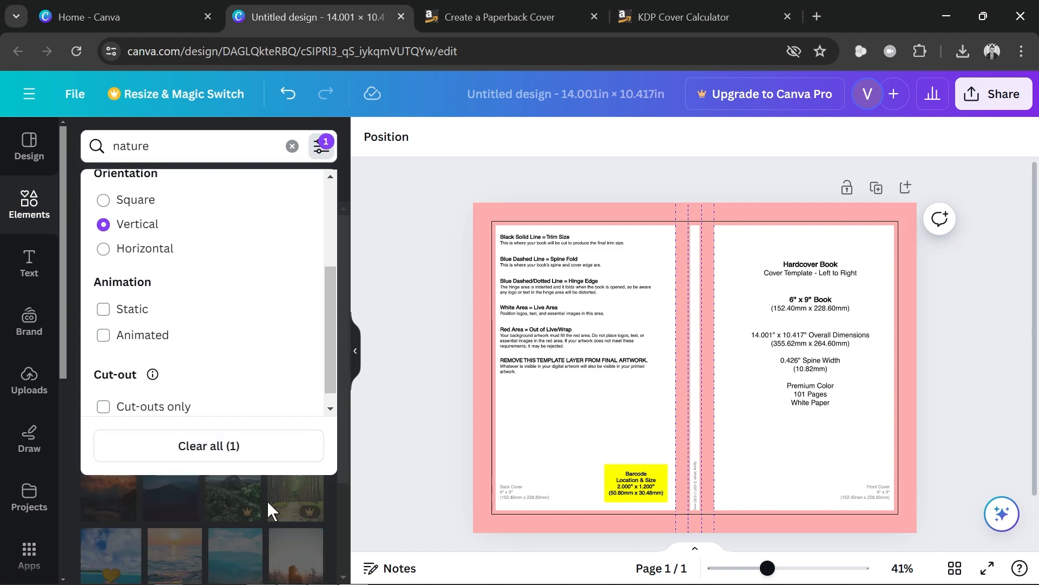
pyautogui.click(271, 510)
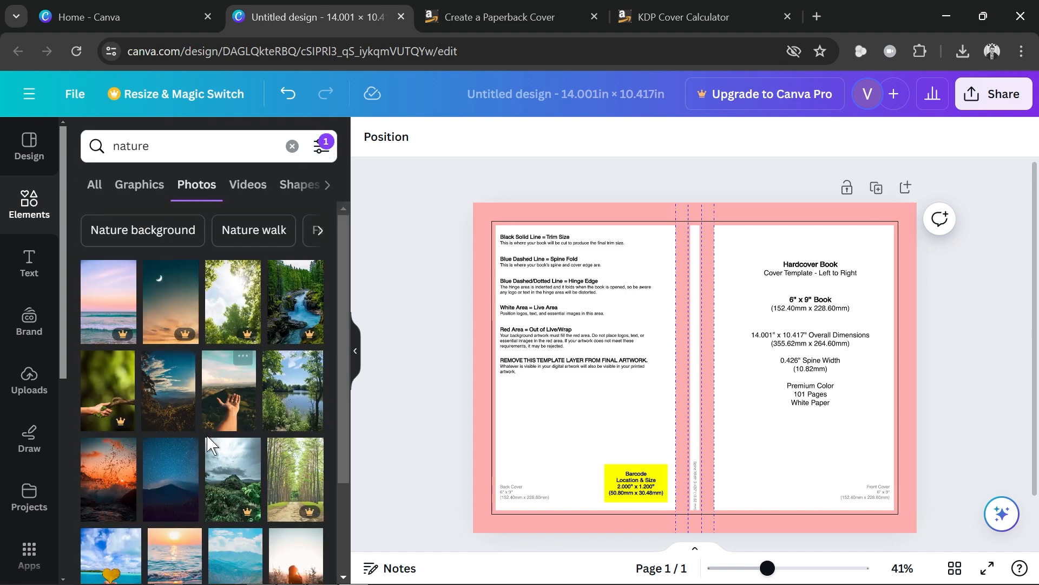
# Insert the blue-sky mountain photo with the dark tree and align its upper-left corner with the front cover's white live area.
pyautogui.scroll(-2, 211, 445)
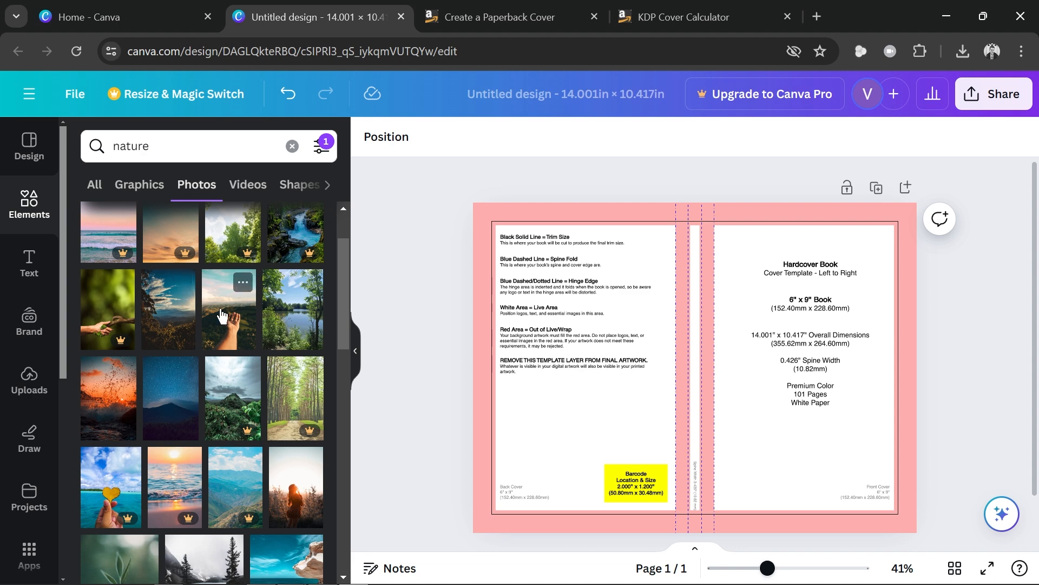
pyautogui.click(179, 317)
pyautogui.moveTo(705, 344); pyautogui.dragTo(810, 335)
pyautogui.keyDown('ctrl'); pyautogui.scroll(5, 941, 301); pyautogui.keyUp('ctrl')
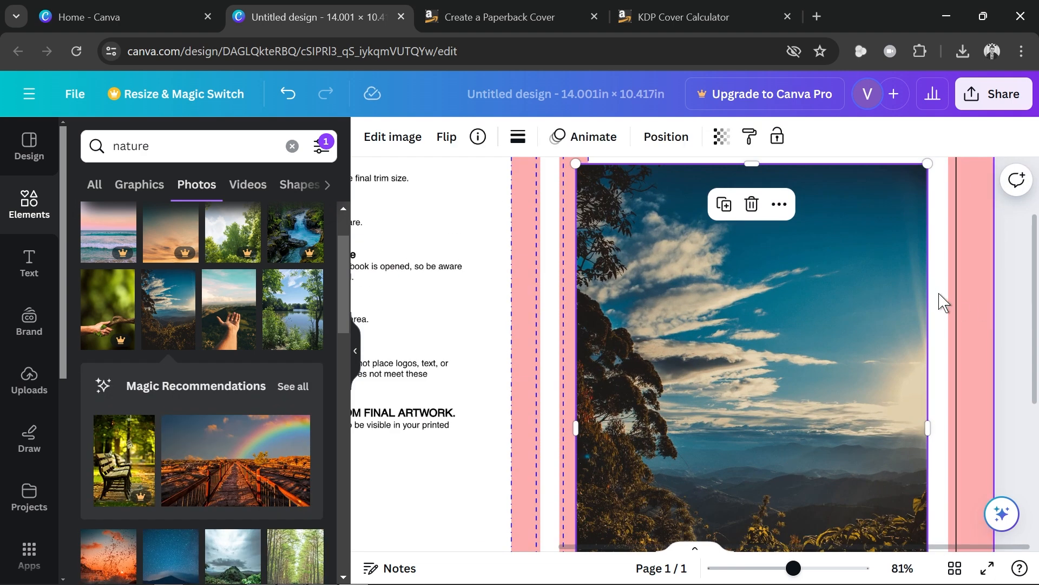
pyautogui.scroll(2, 765, 313)
pyautogui.click(355, 351)
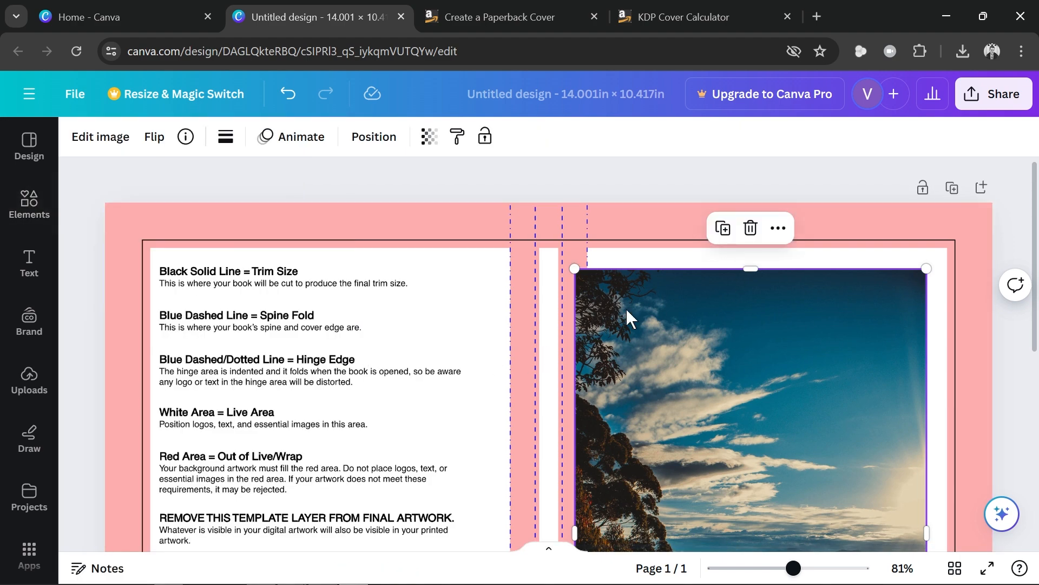
pyautogui.moveTo(628, 317); pyautogui.dragTo(659, 295)
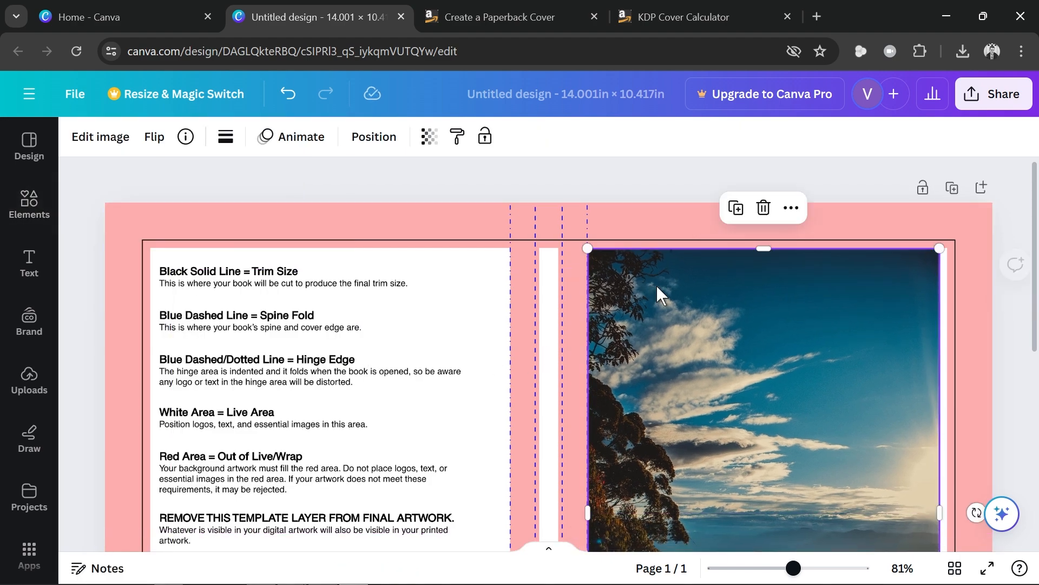
# Enlarge the photo proportionally until it reaches the lower edge of the front cover's live area.
pyautogui.scroll(-7, 795, 375)
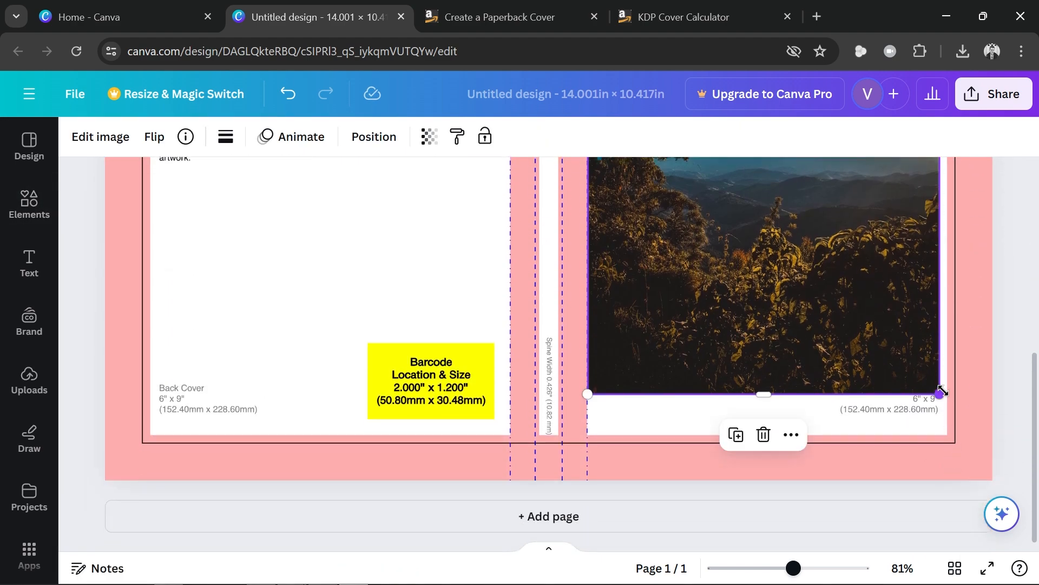
pyautogui.moveTo(942, 389); pyautogui.dragTo(976, 428)
pyautogui.scroll(6, 957, 406)
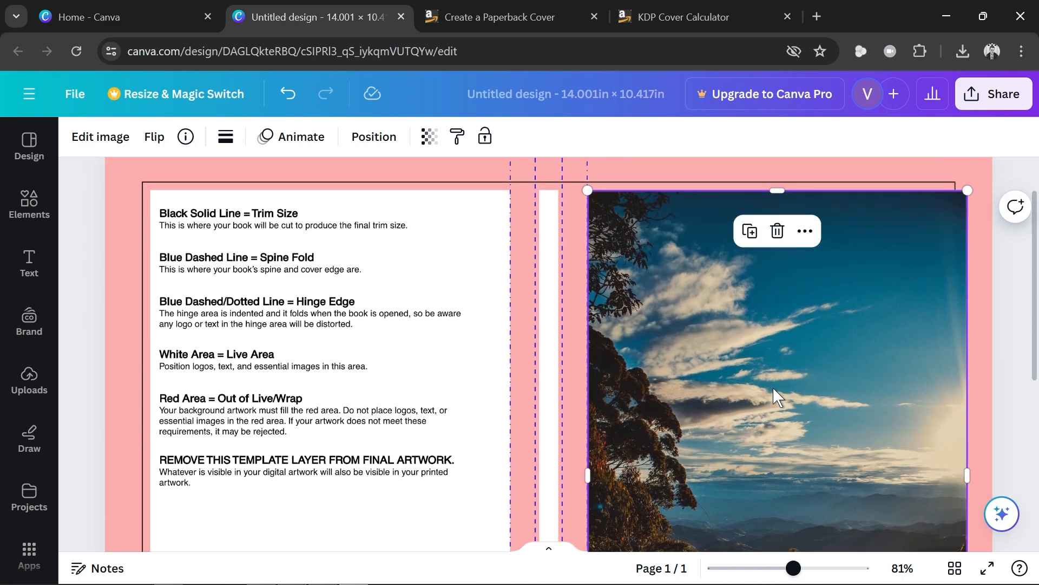
# Try to crop the photo's right side back to the edge of the front cover's live area.
pyautogui.scroll(-2, 734, 345)
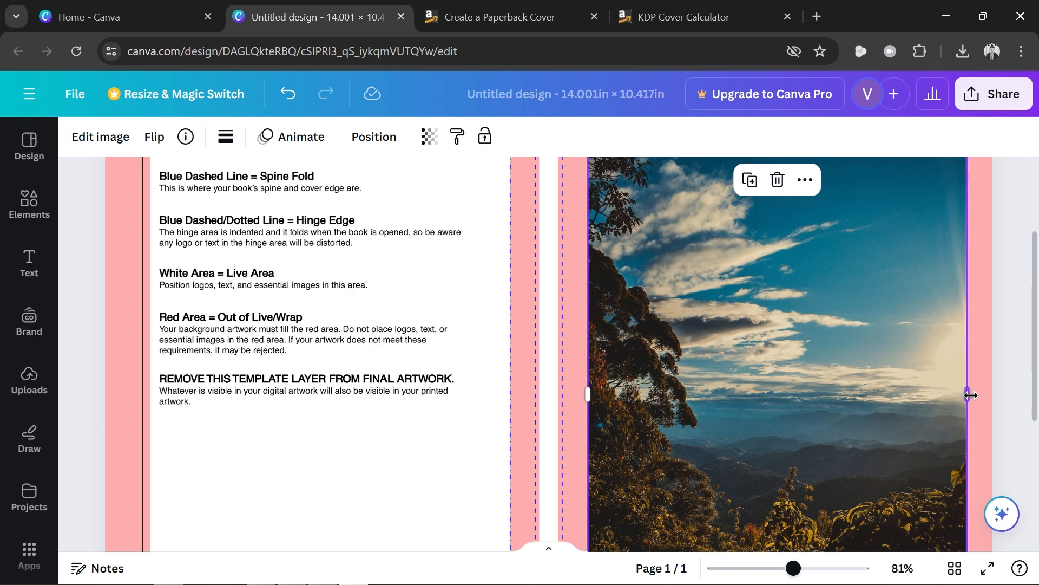
pyautogui.moveTo(970, 396)
pyautogui.mouseDown()
pyautogui.moveTo(957, 395)
pyautogui.moveTo(961, 403)
pyautogui.mouseUp()
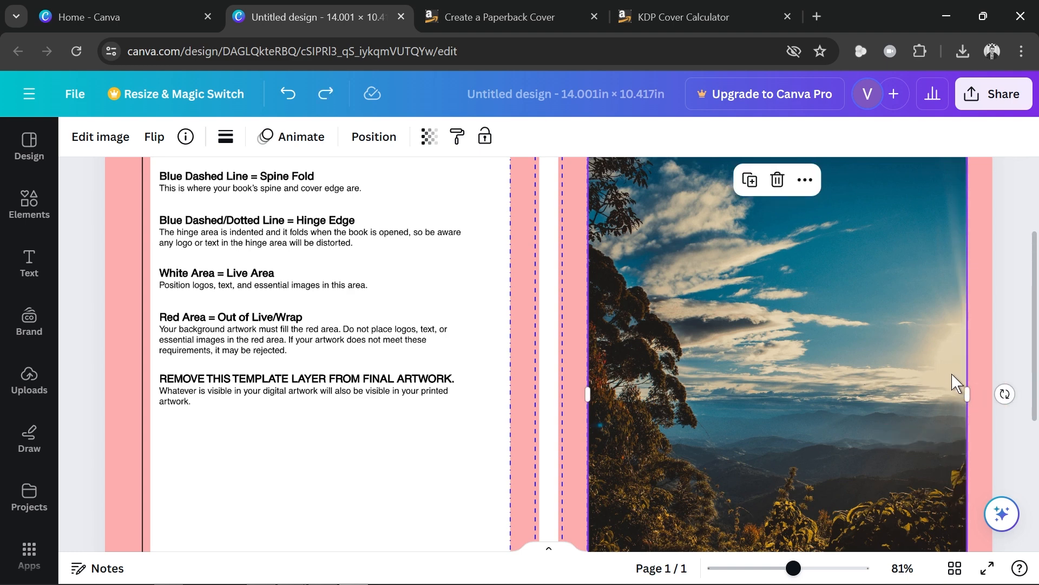
pyautogui.scroll(-2, 887, 374)
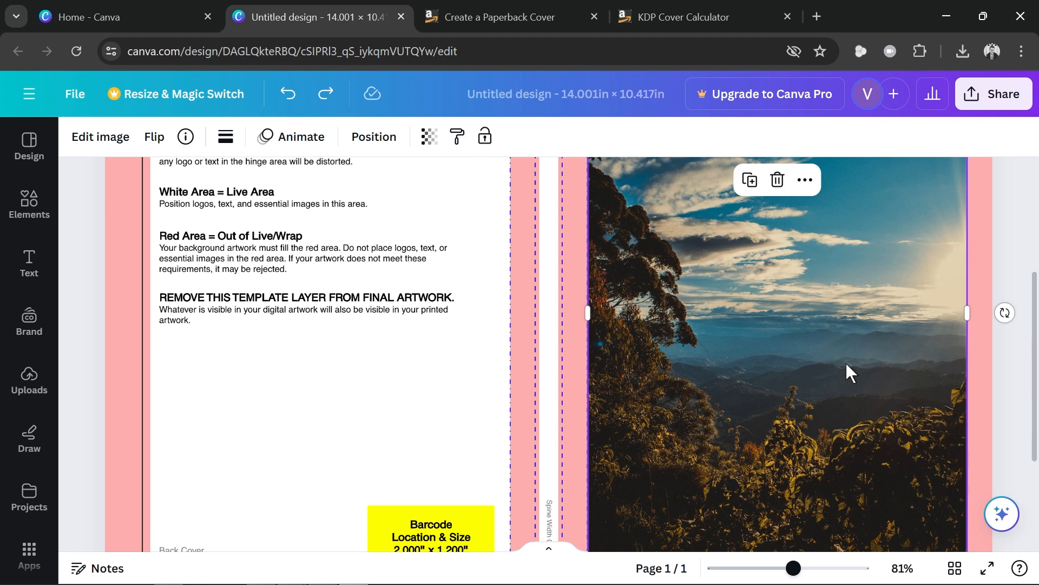
pyautogui.scroll(3, 844, 373)
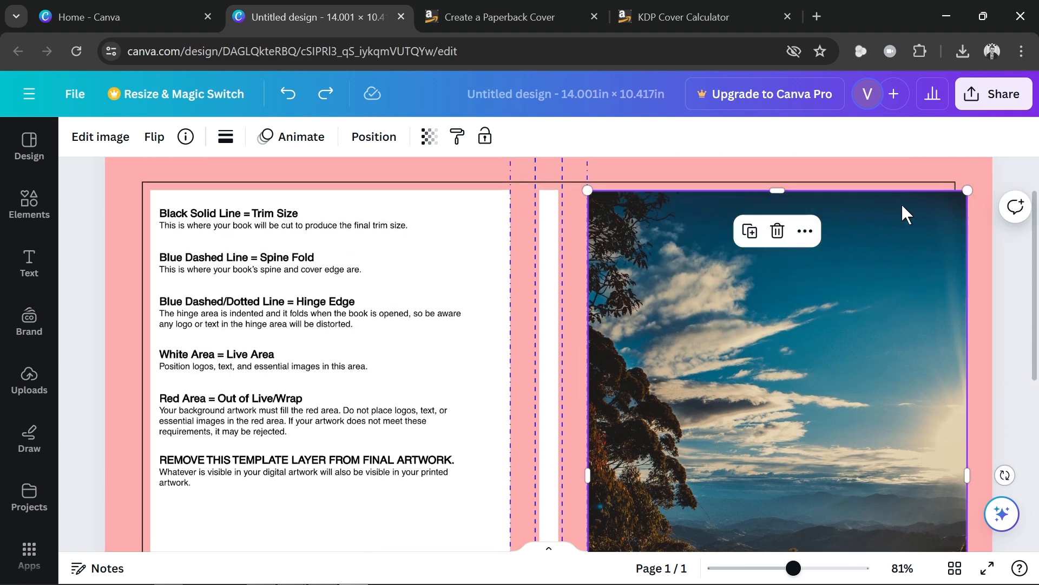
# Move the photo left so its right edge aligns with the right edge of the front cover's live area.
pyautogui.moveTo(906, 210)
pyautogui.mouseDown()
pyautogui.moveTo(886, 208)
pyautogui.moveTo(891, 200)
pyautogui.mouseUp()
pyautogui.click(1017, 281)
pyautogui.click(815, 313)
pyautogui.click(994, 275)
pyautogui.scroll(-6, 969, 319)
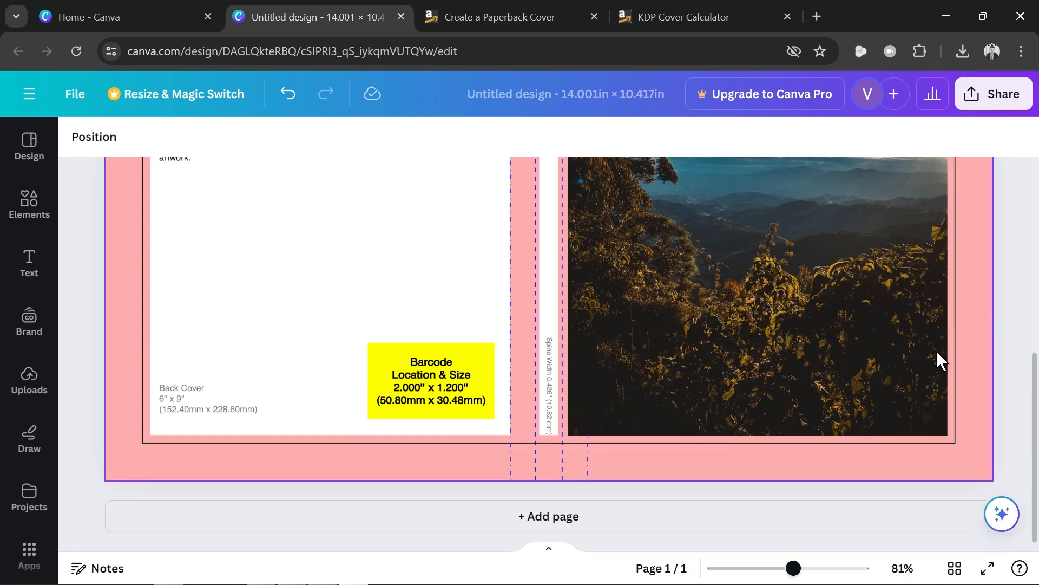
pyautogui.scroll(3, 638, 325)
# Crop the photo's left side to the front cover's hinge line and check its fit within the live area.
pyautogui.click(628, 300)
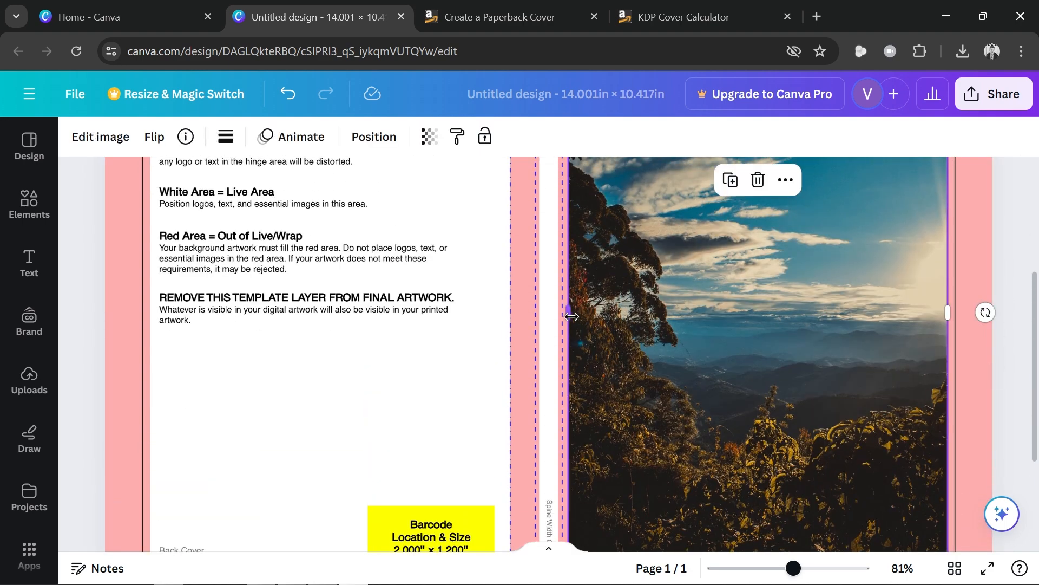
pyautogui.moveTo(572, 316); pyautogui.dragTo(589, 311)
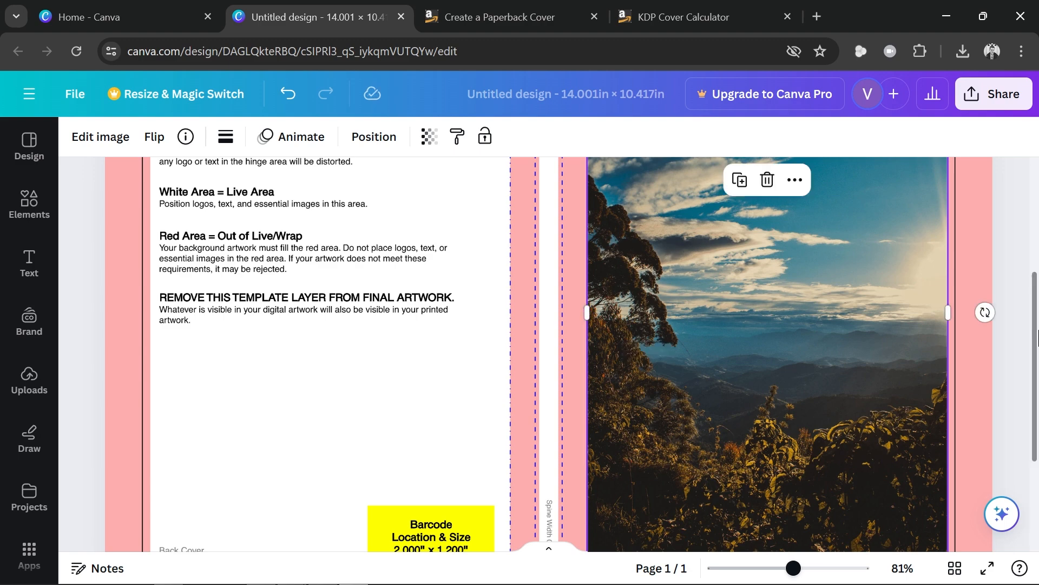
pyautogui.click(1007, 340)
pyautogui.scroll(-3, 873, 418)
pyautogui.scroll(-1, 877, 425)
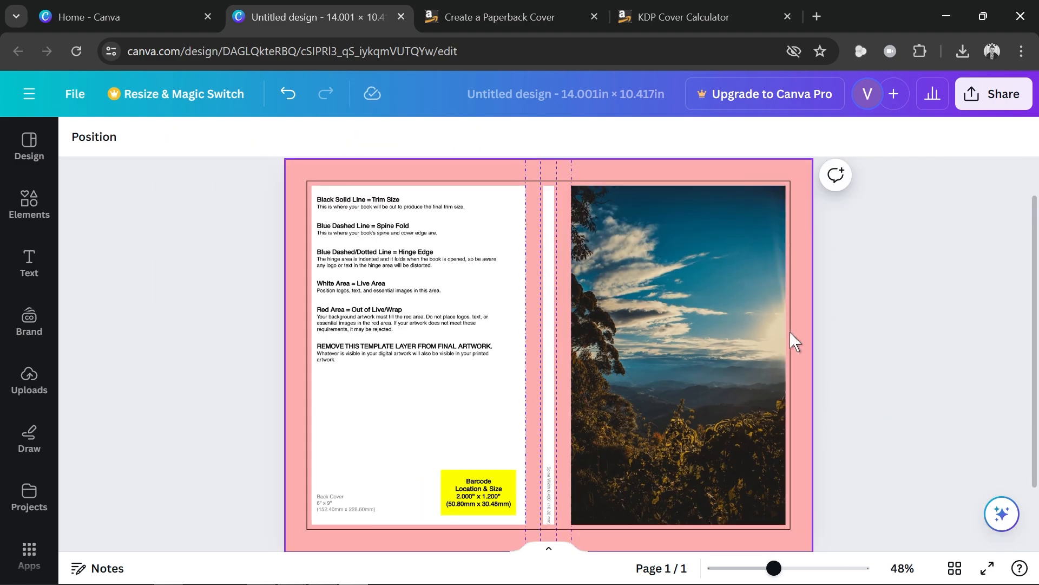
pyautogui.click(564, 339)
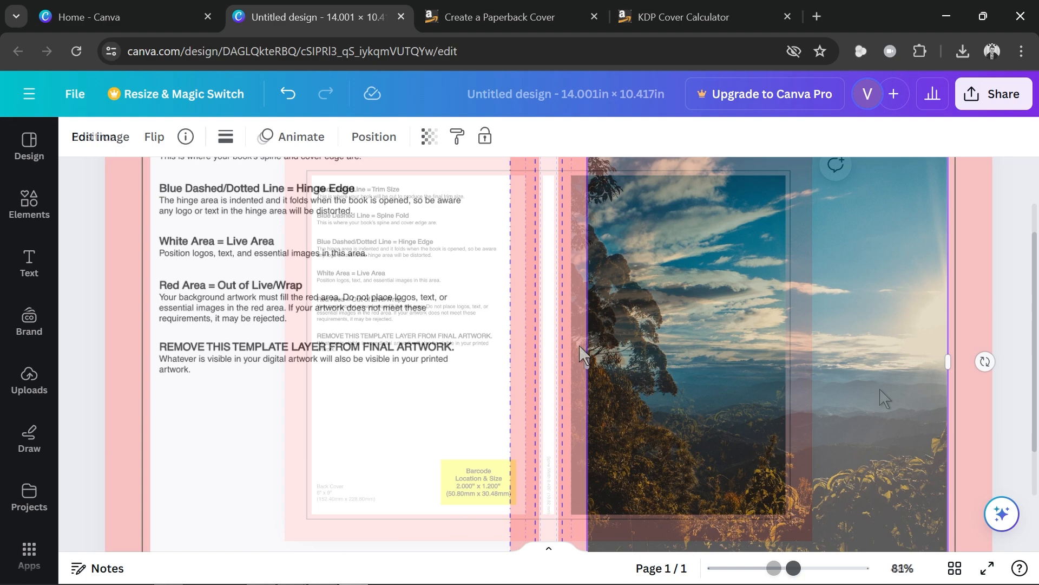
pyautogui.scroll(-3, 882, 395)
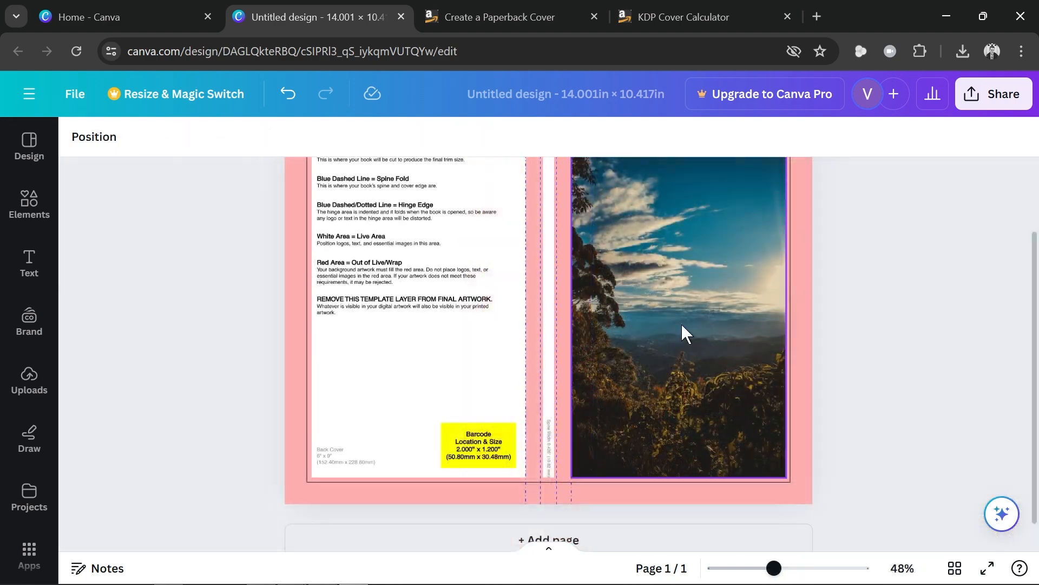
pyautogui.scroll(2, 1023, 427)
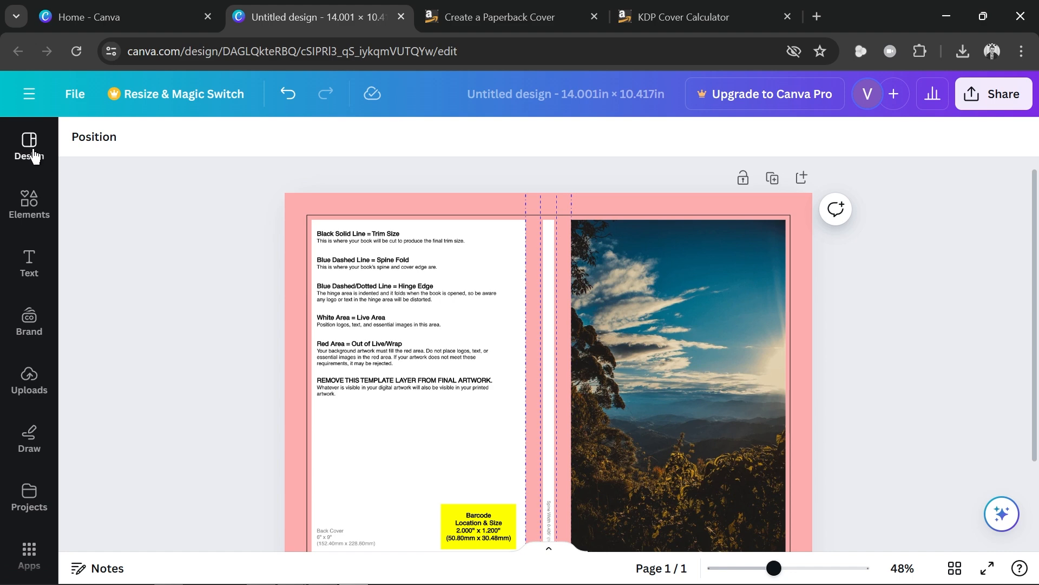
# Clear the "nature" elements search and add a square shape to the design for the back cover.
pyautogui.click(31, 203)
pyautogui.scroll(-2, 164, 294)
pyautogui.scroll(-3, 163, 293)
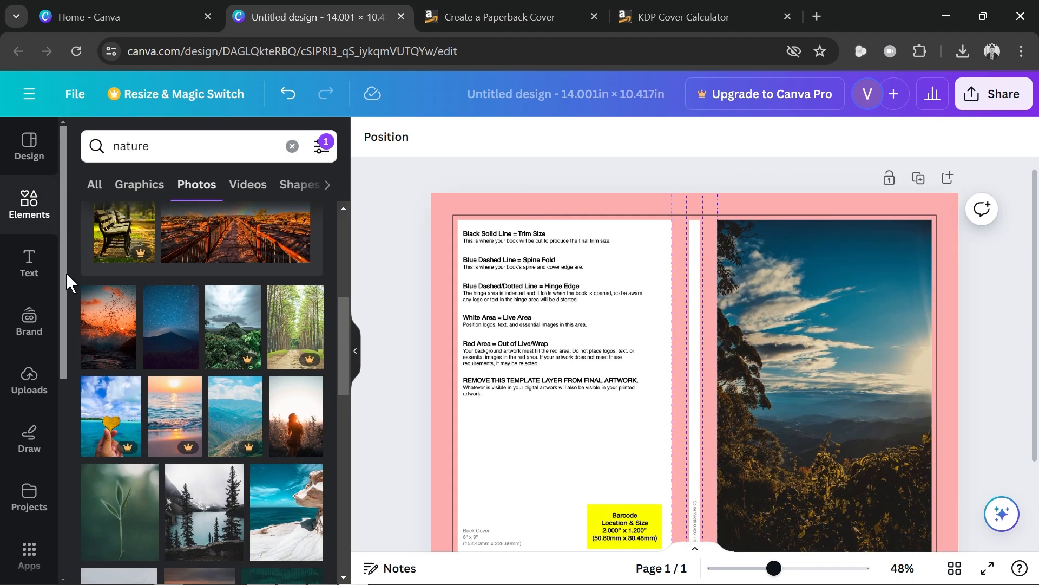
pyautogui.scroll(3, 193, 260)
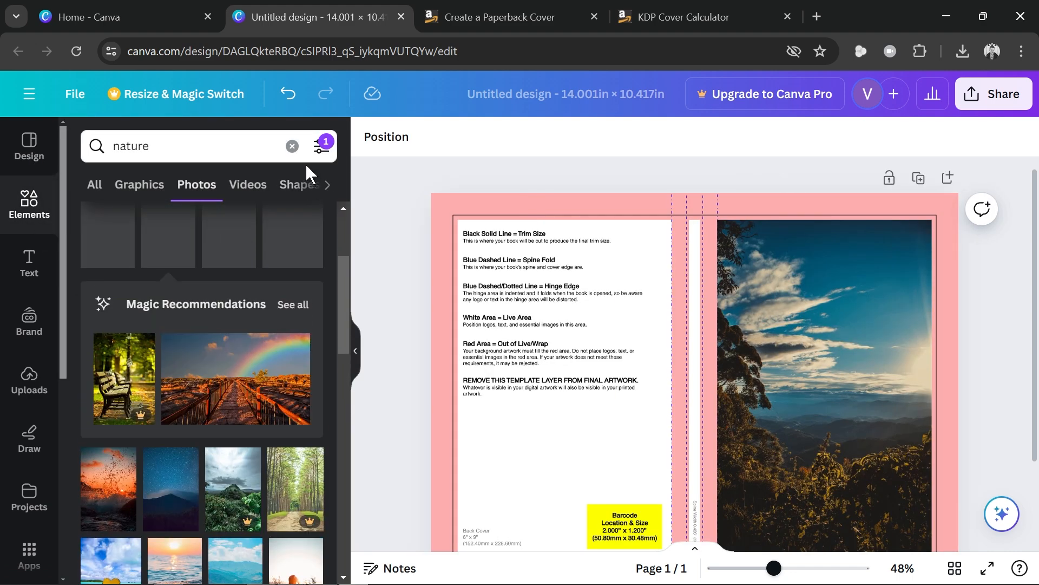
pyautogui.click(292, 146)
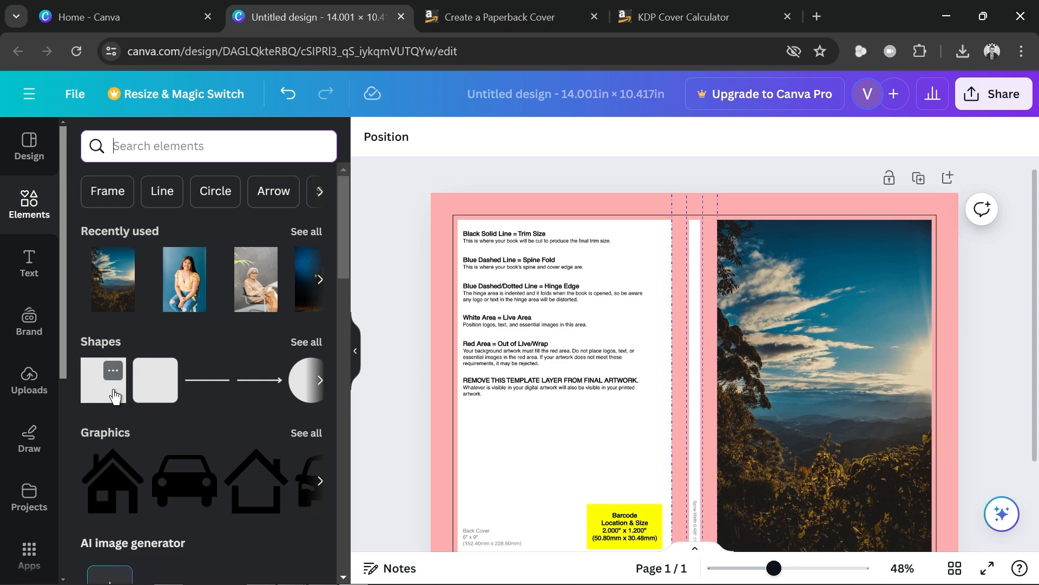
pyautogui.moveTo(111, 391); pyautogui.dragTo(345, 269)
# Position and stretch the square to cover the back cover's live area.
pyautogui.moveTo(442, 399); pyautogui.dragTo(677, 385)
pyautogui.scroll(-2, 84, 342)
pyautogui.click(424, 303)
pyautogui.scroll(-4, 423, 379)
pyautogui.moveTo(424, 282); pyautogui.dragTo(423, 415)
# Fill the back cover's square with yellow #F7F700 and check its fit within the live area.
pyautogui.click(82, 394)
pyautogui.hscroll(3, 554, 413)
pyautogui.click(335, 352)
pyautogui.scroll(8, 133, 298)
pyautogui.click(127, 288)
pyautogui.scroll(-5, 127, 288)
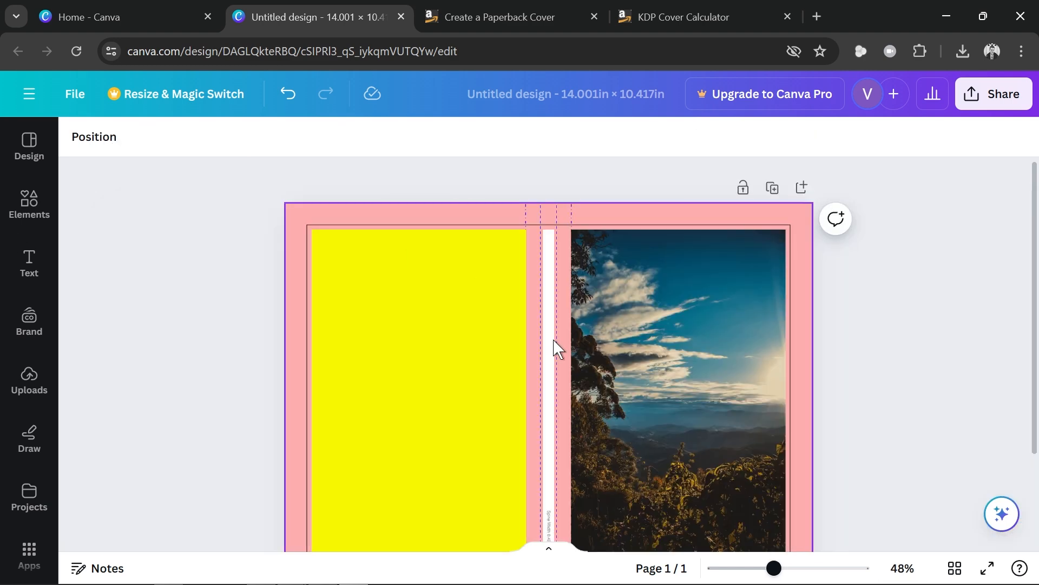
pyautogui.scroll(-1, 558, 351)
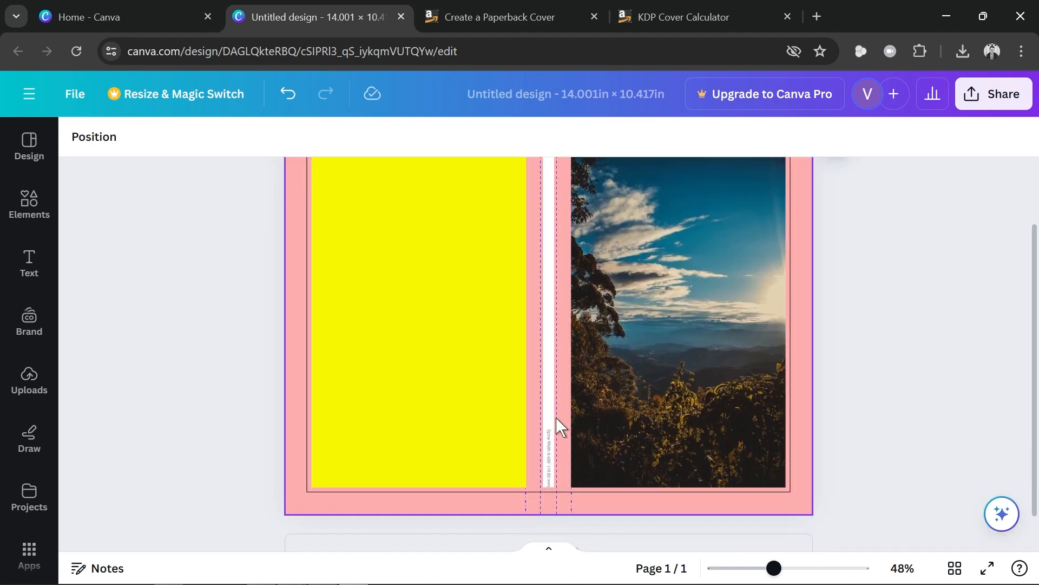
pyautogui.scroll(1, 550, 391)
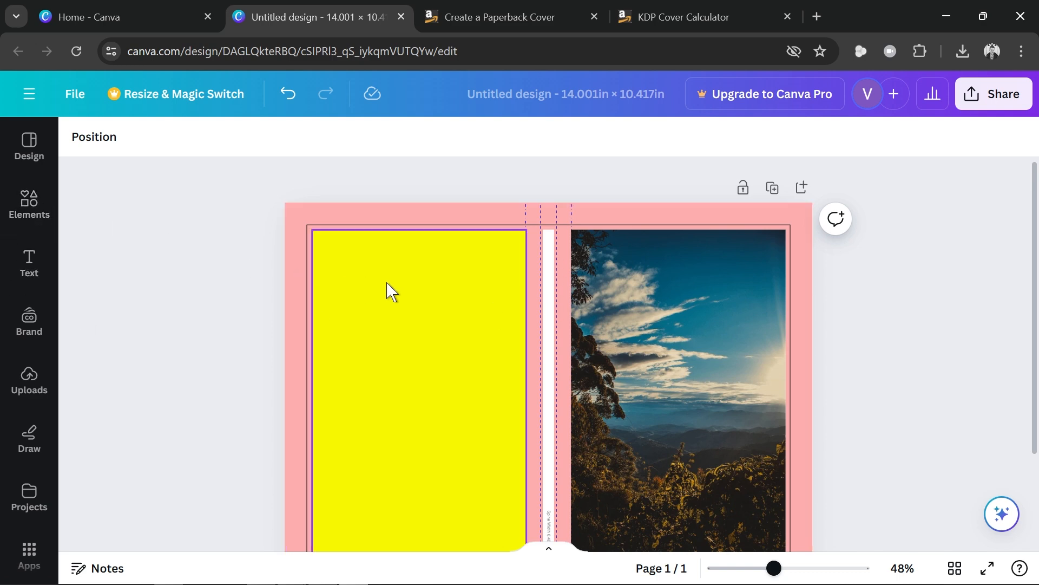
# Add a second square over the spine, align its upper edge with the live area, and widen it to the right.
pyautogui.click(27, 207)
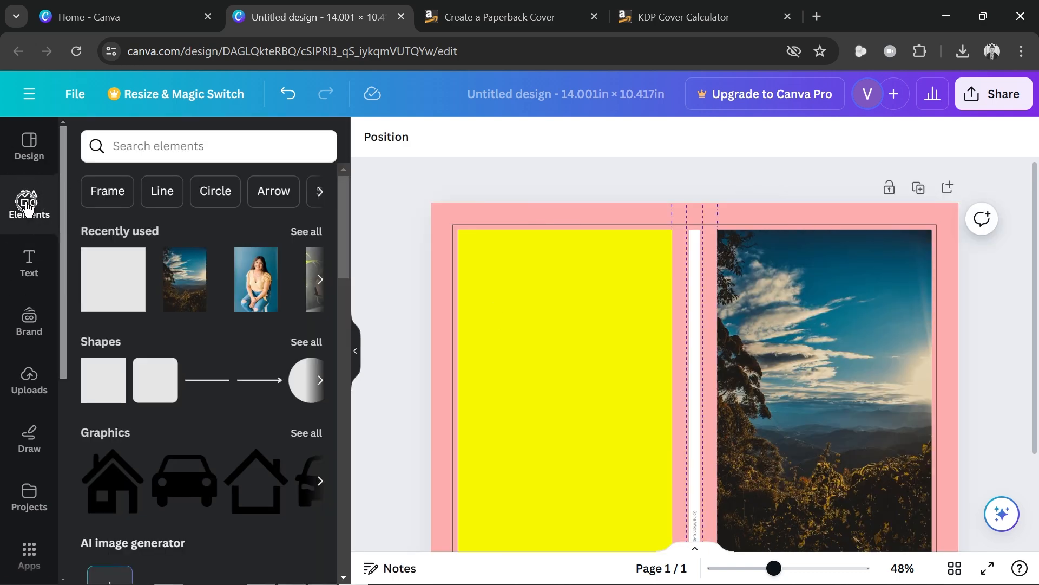
pyautogui.click(113, 294)
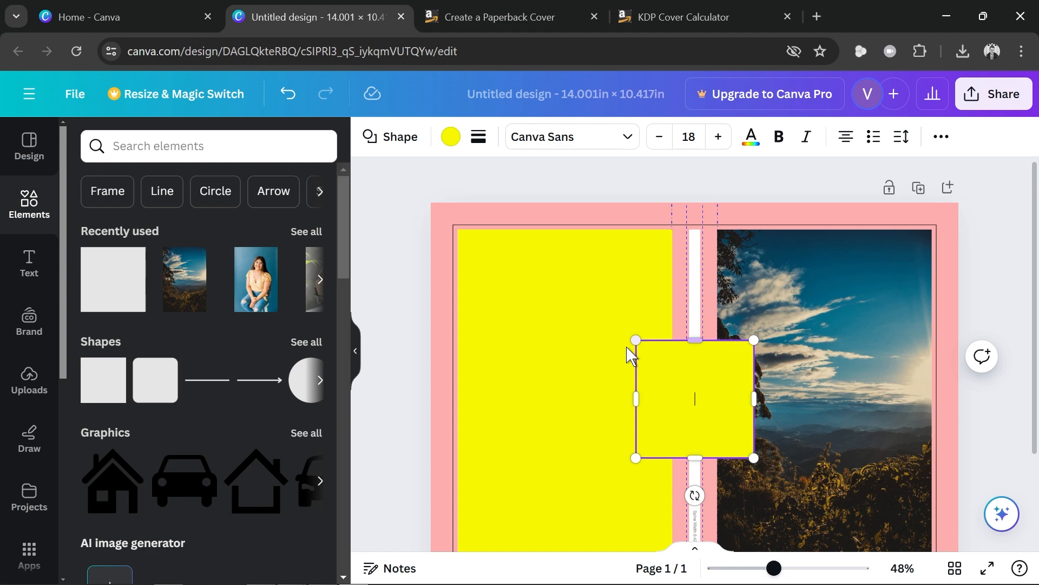
pyautogui.click(358, 350)
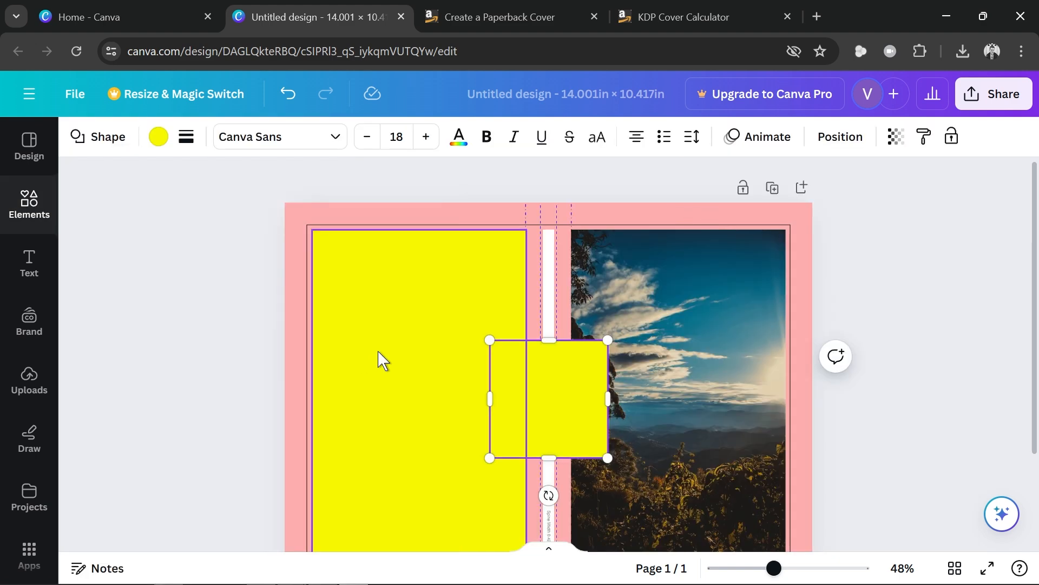
pyautogui.click(246, 359)
pyautogui.click(536, 389)
pyautogui.moveTo(540, 377); pyautogui.dragTo(541, 270)
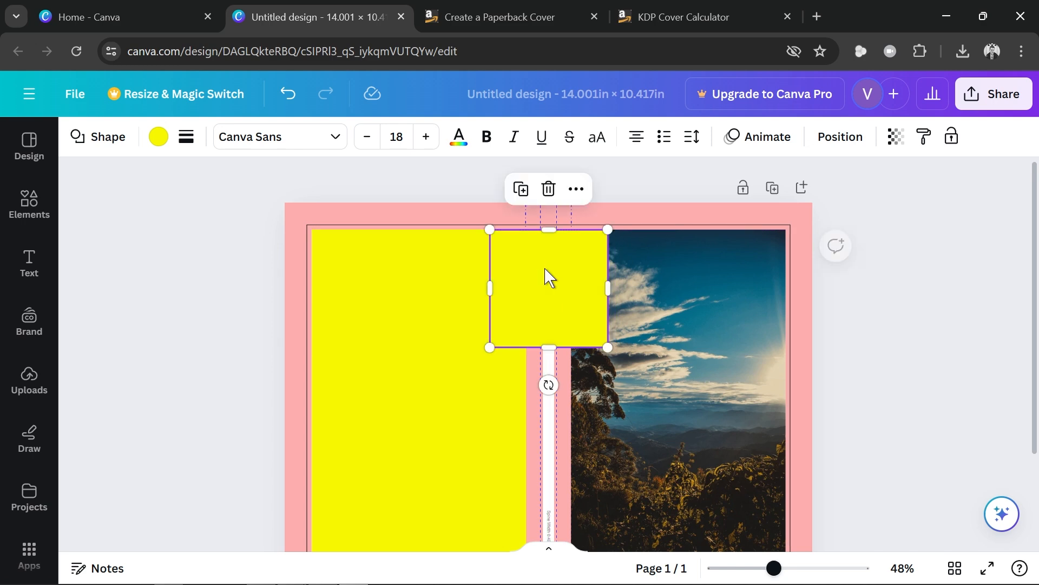
pyautogui.moveTo(617, 285); pyautogui.dragTo(713, 285)
# Enter the bold title "OUR KDP BOOK COVER" in the new rectangle.
pyautogui.click(632, 281)
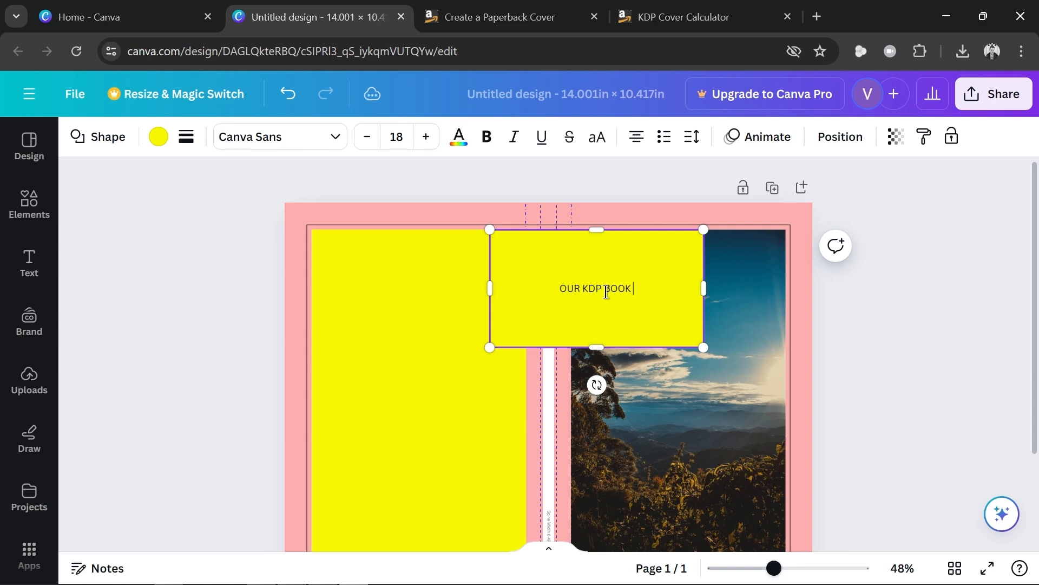
pyautogui.write('R')
pyautogui.hotkey('ctrl', 'a')
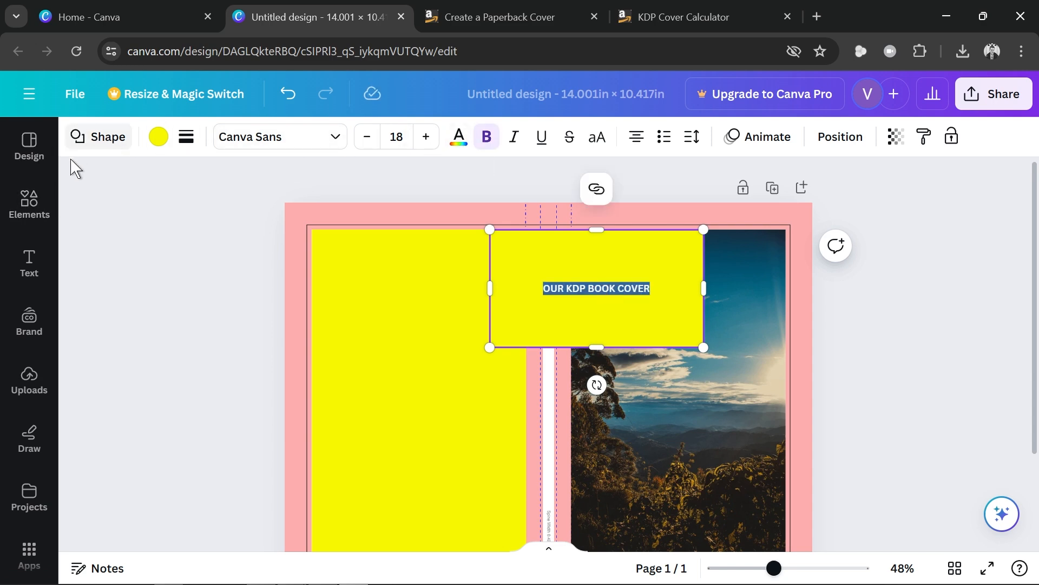
pyautogui.click(26, 230)
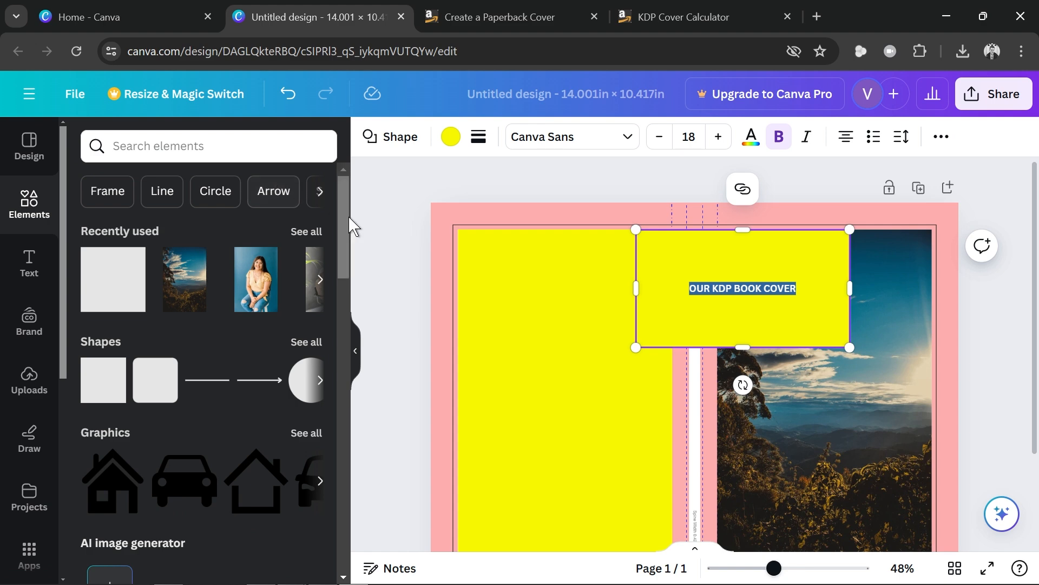
pyautogui.click(503, 162)
pyautogui.click(356, 350)
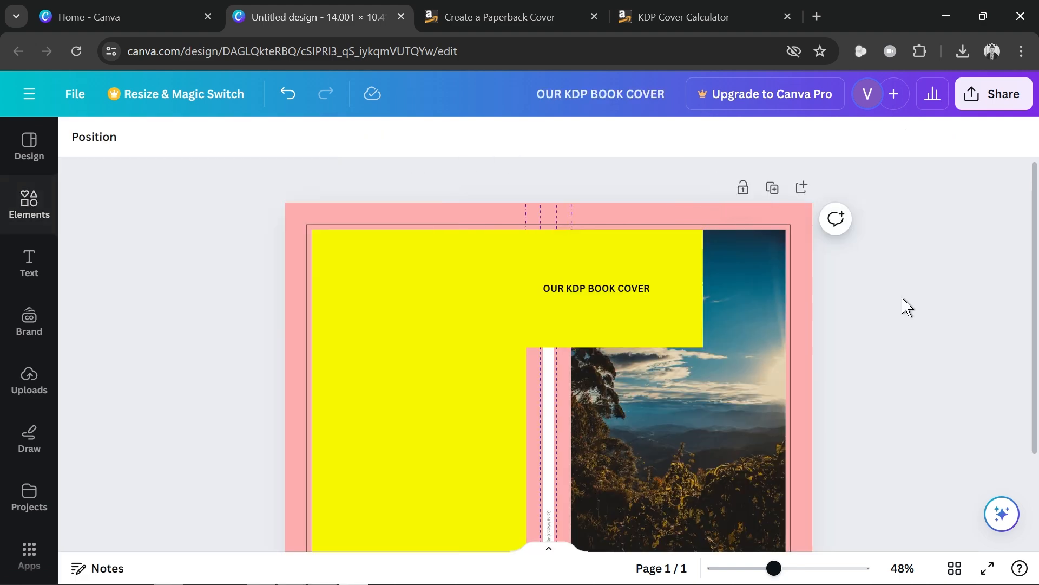
# Set the rectangle's title font to League Spartan.
pyautogui.click(594, 287)
pyautogui.doubleClick(594, 287)
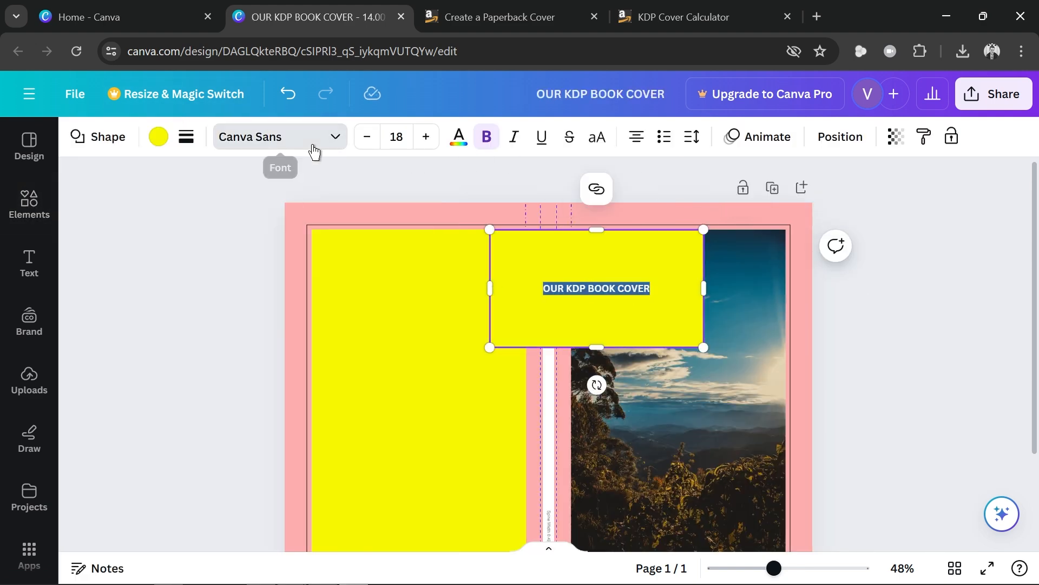
pyautogui.click(312, 144)
pyautogui.scroll(-2, 187, 347)
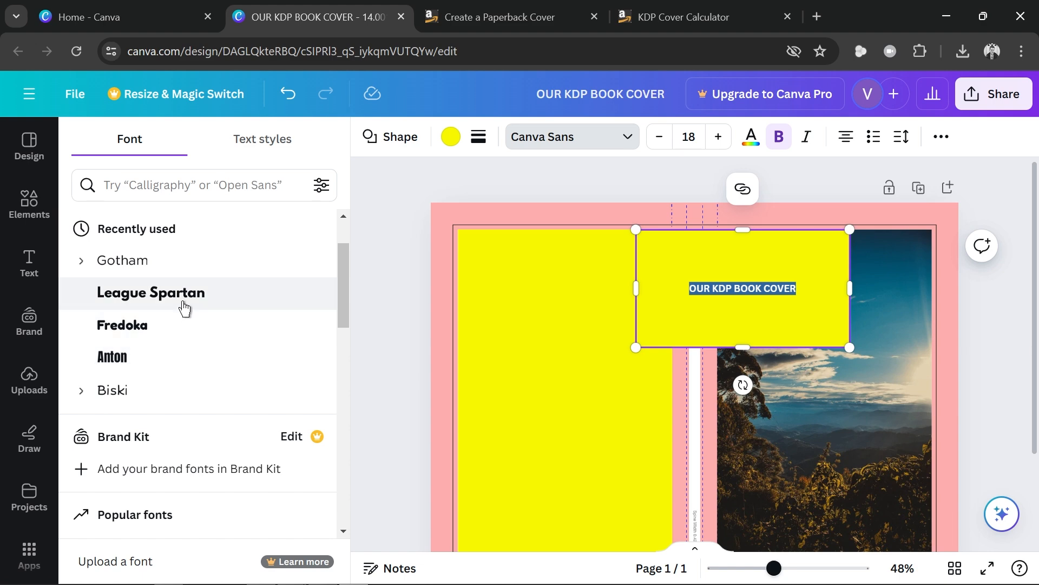
pyautogui.click(166, 306)
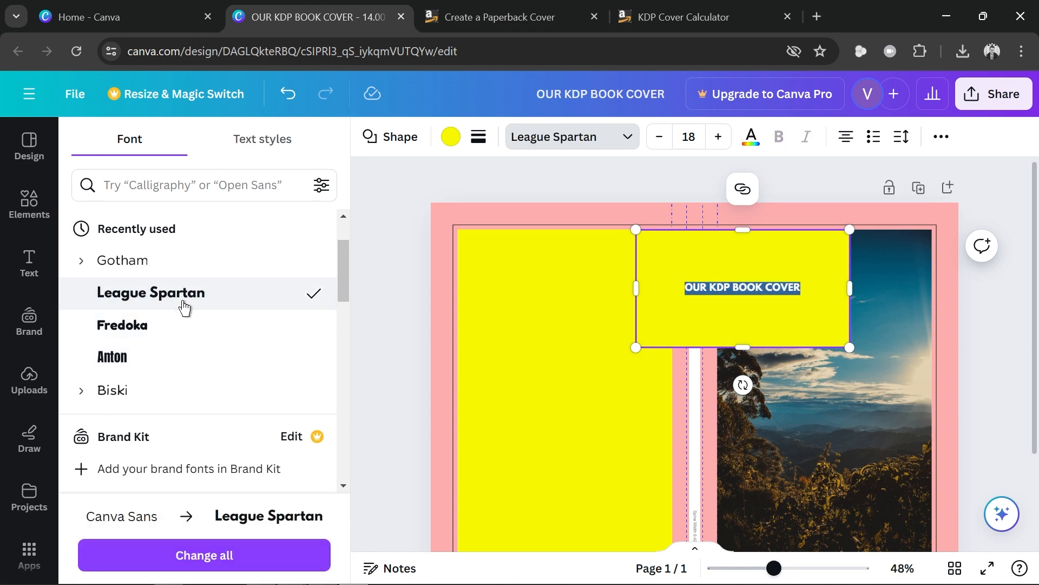
# Fill the title rectangle with a teal colour sampled from the sky in the front cover photo.
pyautogui.click(449, 139)
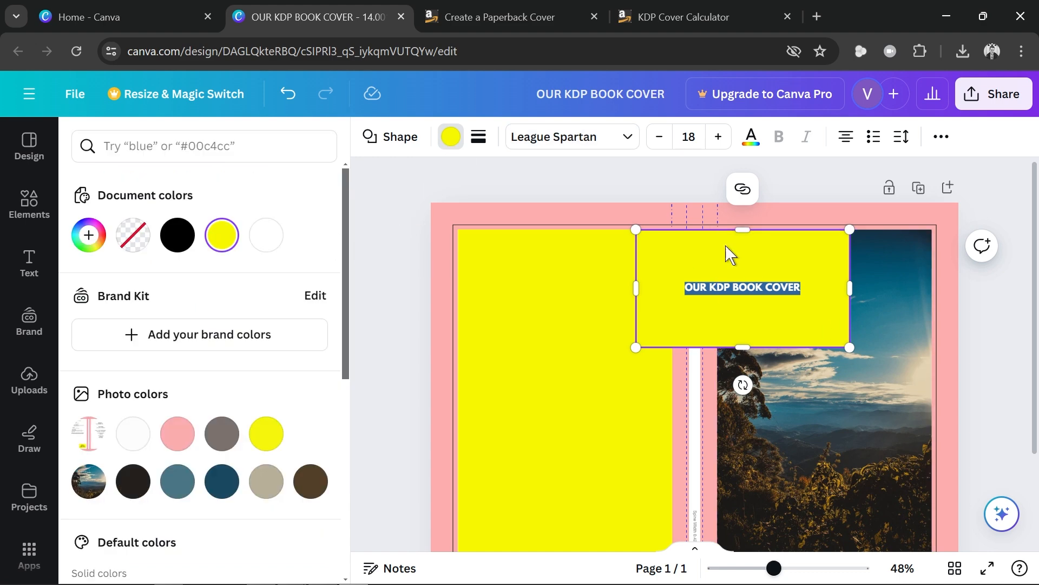
pyautogui.click(90, 235)
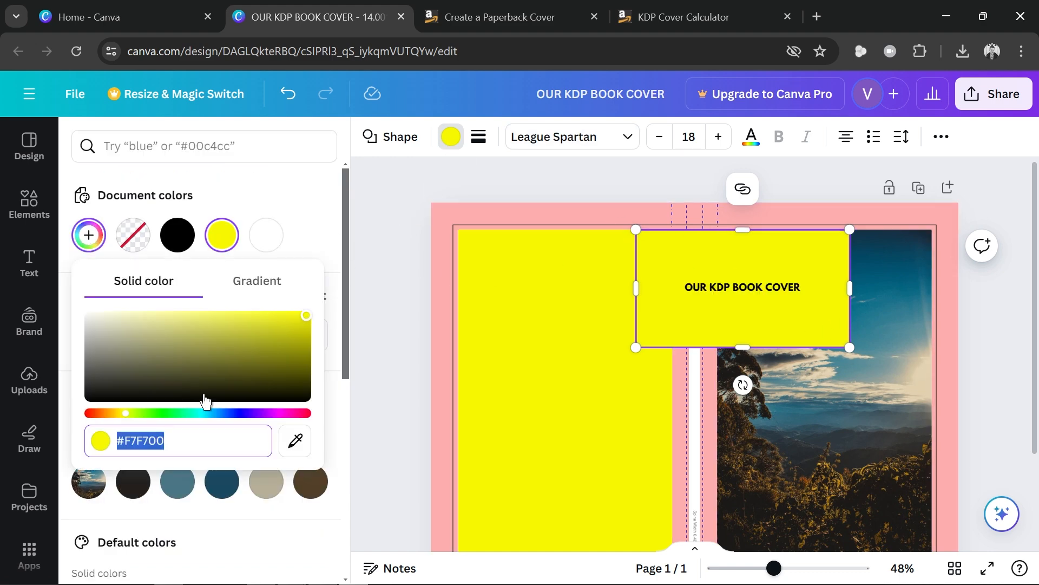
pyautogui.click(295, 440)
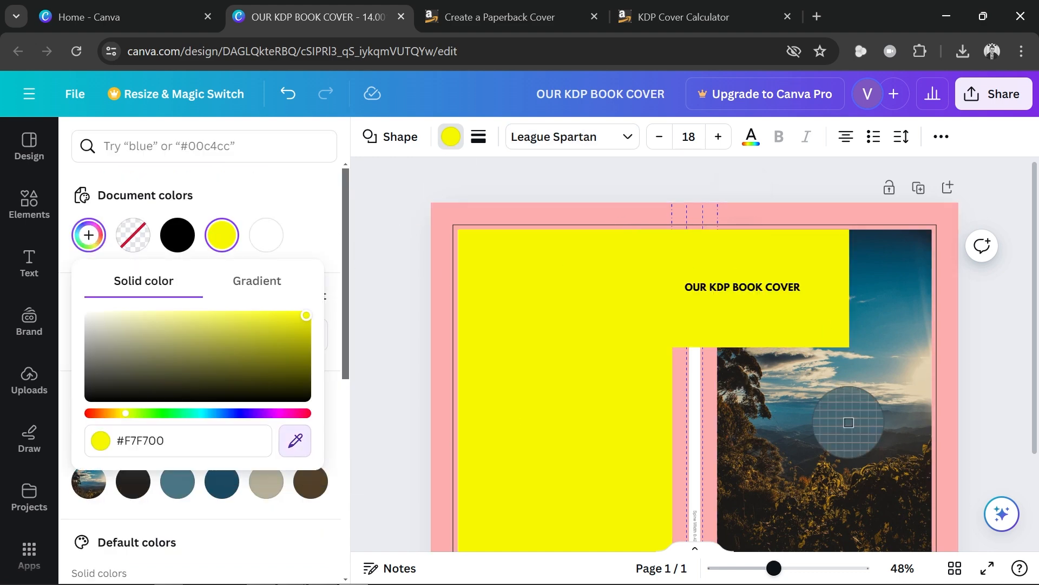
pyautogui.click(901, 300)
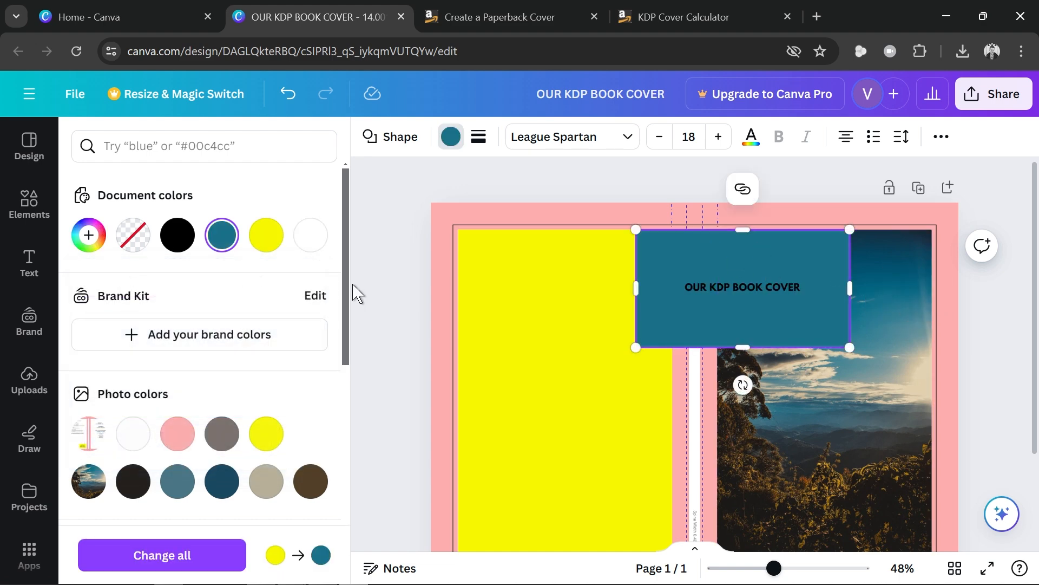
pyautogui.click(367, 297)
pyautogui.click(800, 283)
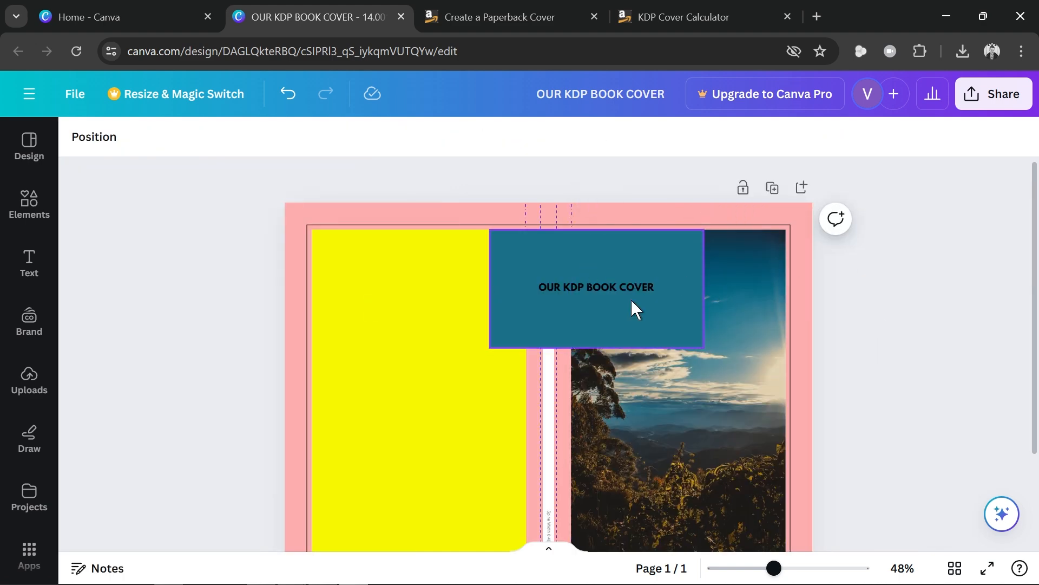
# Rotate the title rectangle 90° clockwise and align its right edge with the right edge of the spine's live area.
pyautogui.click(591, 253)
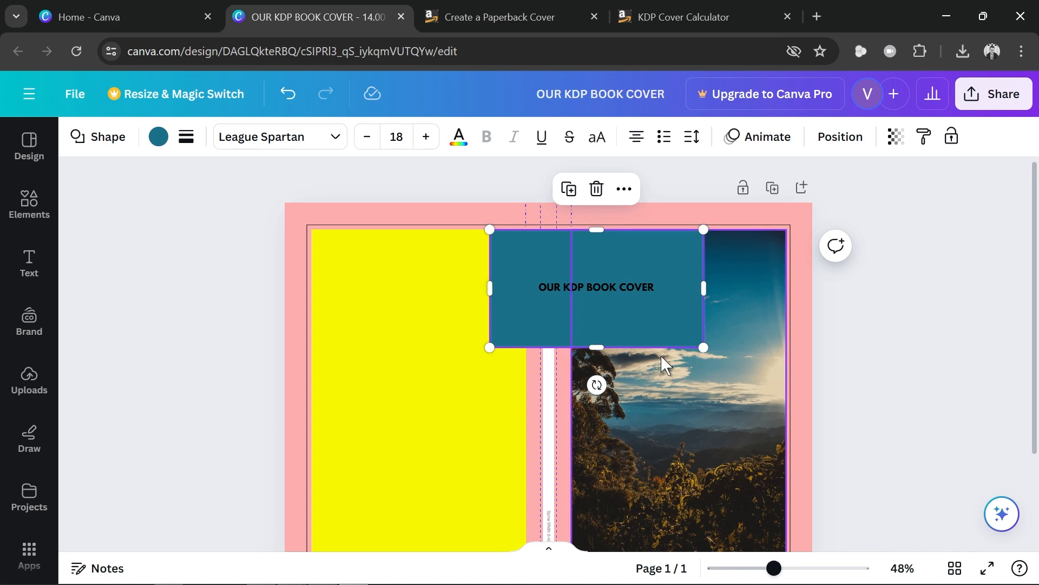
pyautogui.moveTo(596, 385); pyautogui.dragTo(533, 285)
pyautogui.moveTo(624, 294); pyautogui.dragTo(556, 337)
pyautogui.scroll(6, 553, 355)
pyautogui.scroll(-4, 554, 355)
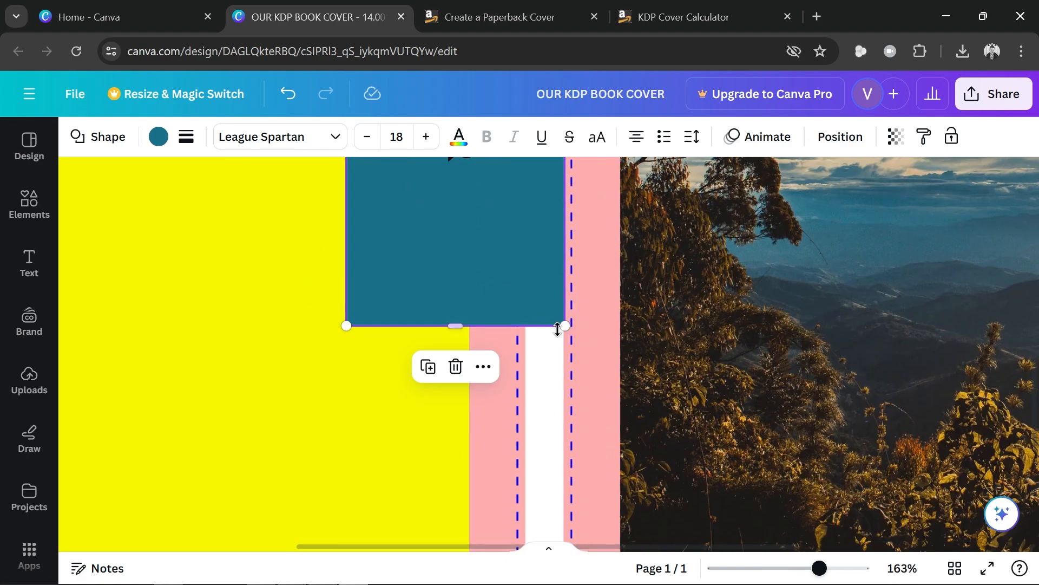
# Narrow the vertical title rectangle from its left side as far as its text allows.
pyautogui.scroll(3, 500, 331)
pyautogui.moveTo(345, 210); pyautogui.dragTo(522, 227)
pyautogui.scroll(-3, 552, 350)
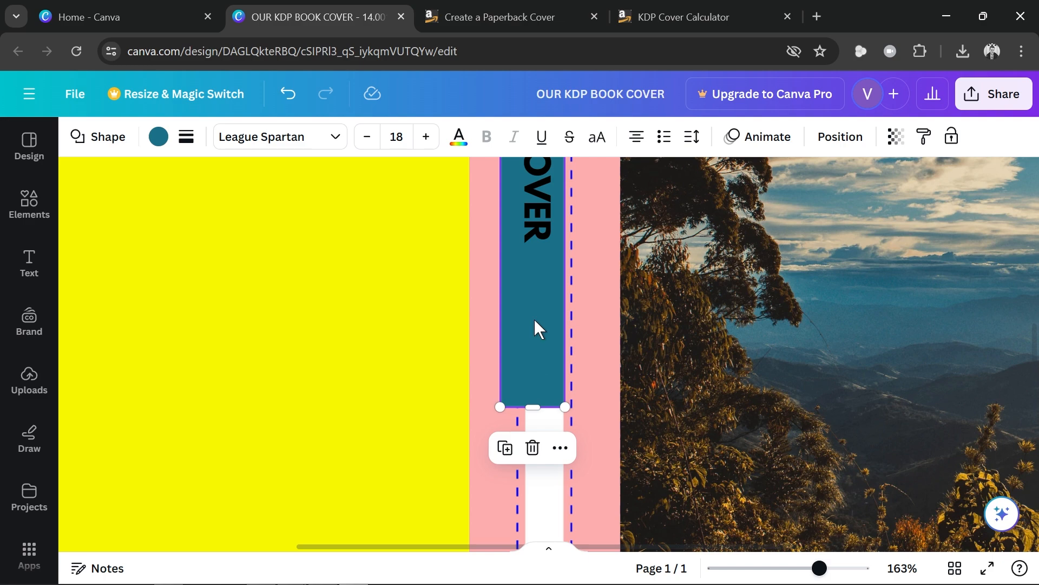
pyautogui.scroll(10, 535, 325)
# Set the line spacing of the spine title text to 0.5.
pyautogui.doubleClick(535, 377)
pyautogui.tripleClick(534, 378)
pyautogui.scroll(-3, 535, 377)
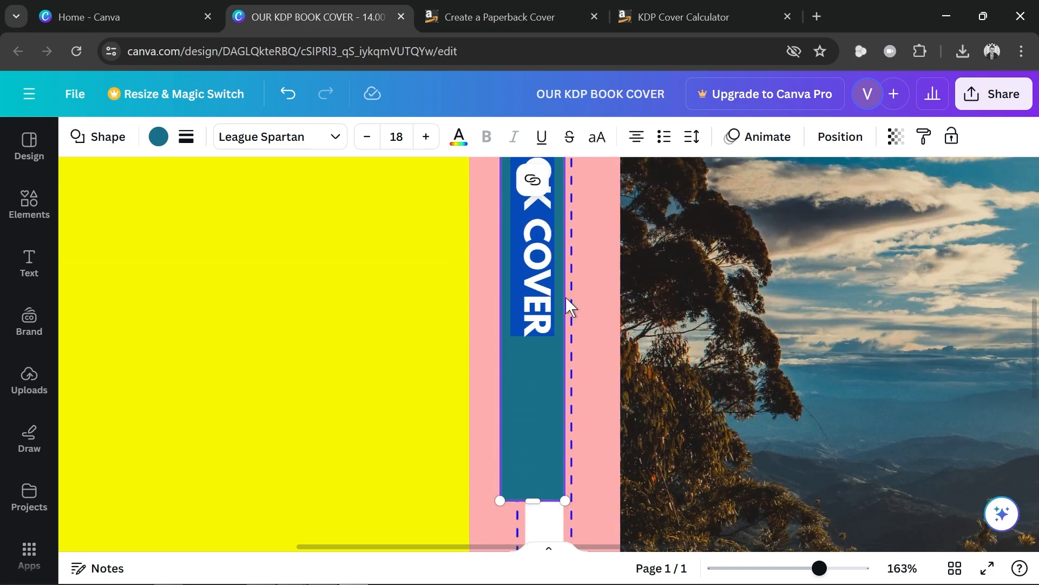
pyautogui.click(693, 139)
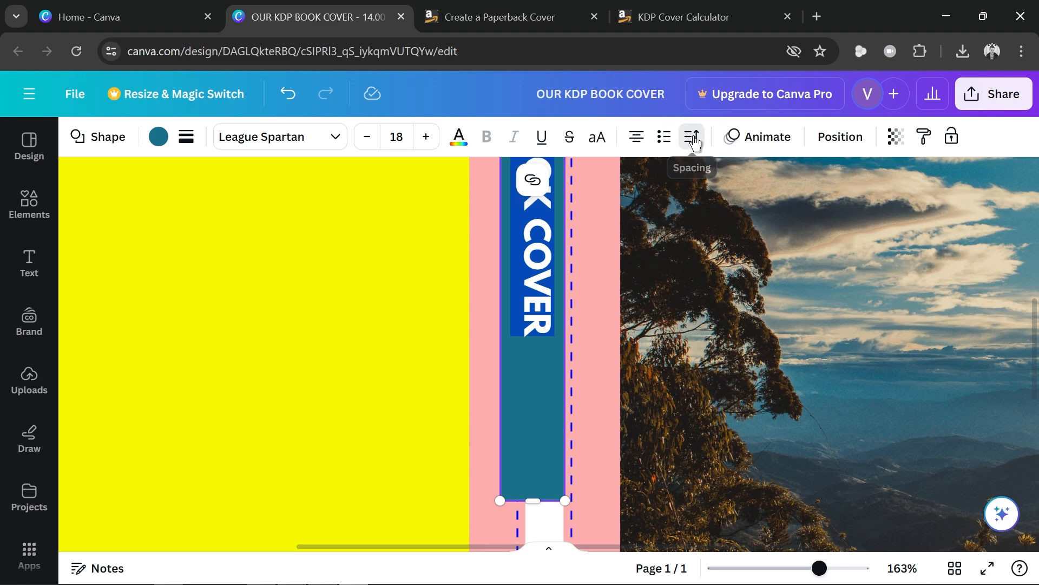
pyautogui.moveTo(765, 265); pyautogui.dragTo(657, 274)
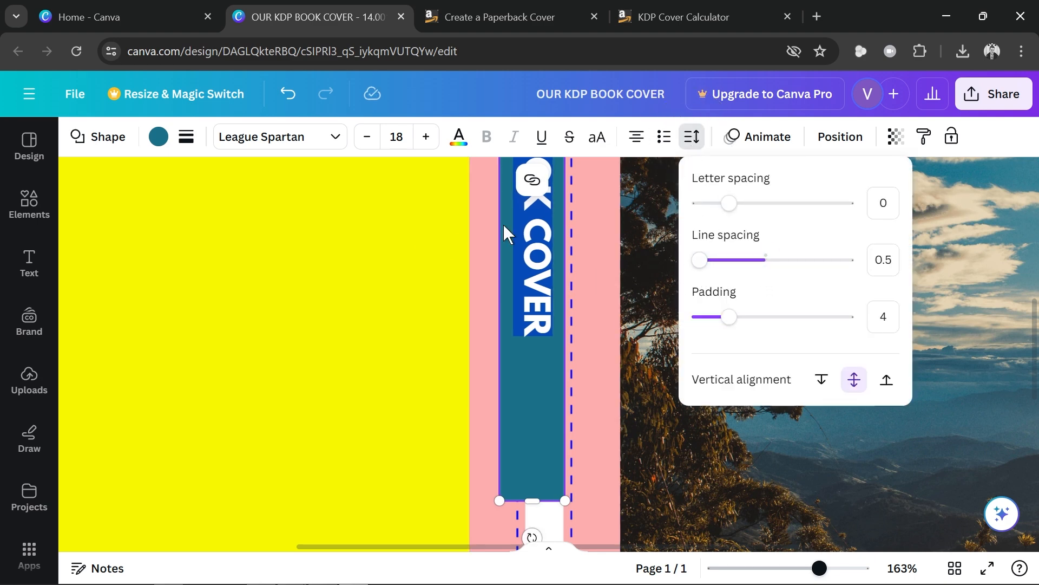
pyautogui.click(514, 381)
pyautogui.scroll(3, 526, 334)
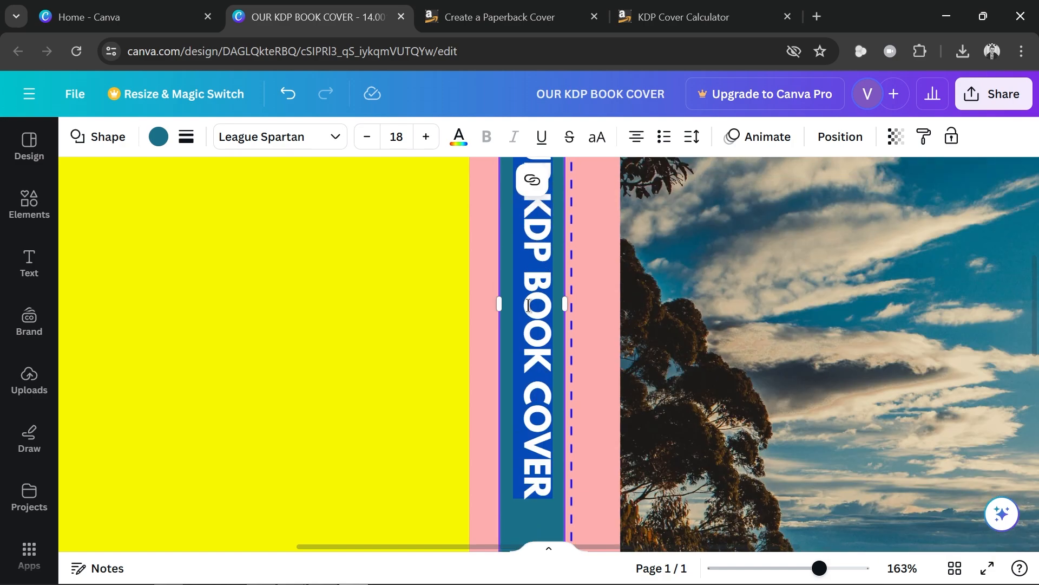
# Try to narrow the spine rectangle further and set its title's font size to 11.
pyautogui.click(528, 261)
pyautogui.moveTo(494, 303); pyautogui.dragTo(499, 302)
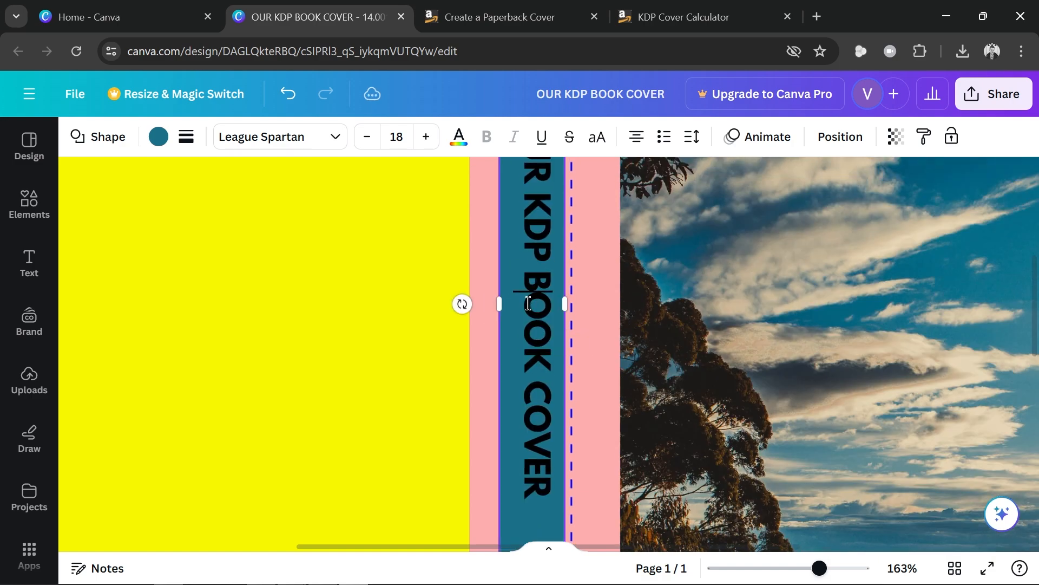
pyautogui.hotkey('ctrl', 'a')
pyautogui.click(367, 139)
pyautogui.click(369, 139)
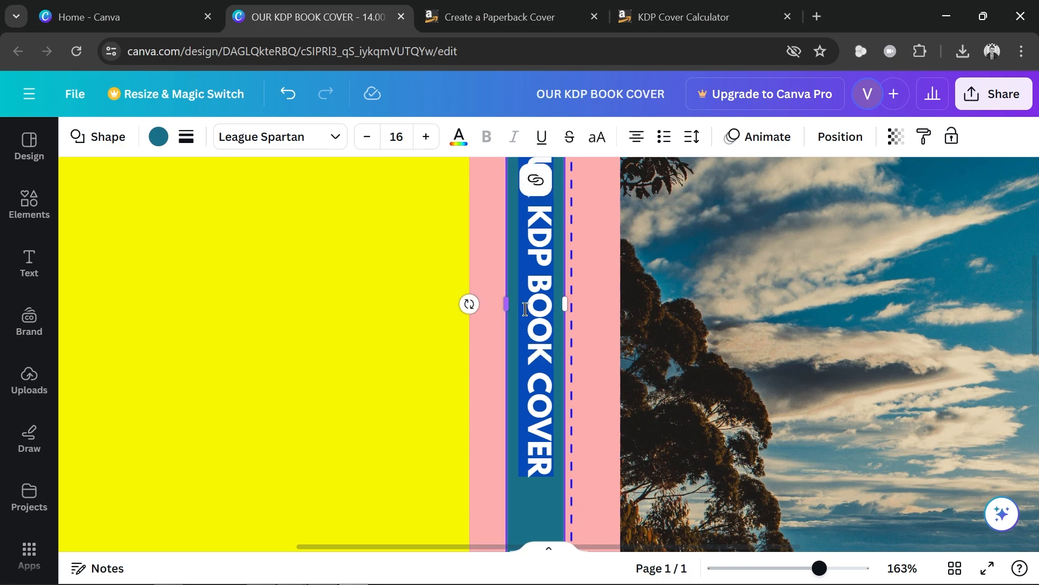
pyautogui.click(370, 140)
pyautogui.click(371, 137)
pyautogui.click(371, 137)
pyautogui.click(372, 138)
pyautogui.click(371, 137)
# Narrow the spine rectangle to fit between the two spine fold lines and nudge it into place.
pyautogui.moveTo(506, 304); pyautogui.dragTo(541, 301)
pyautogui.scroll(-5, 557, 414)
pyautogui.click(547, 285)
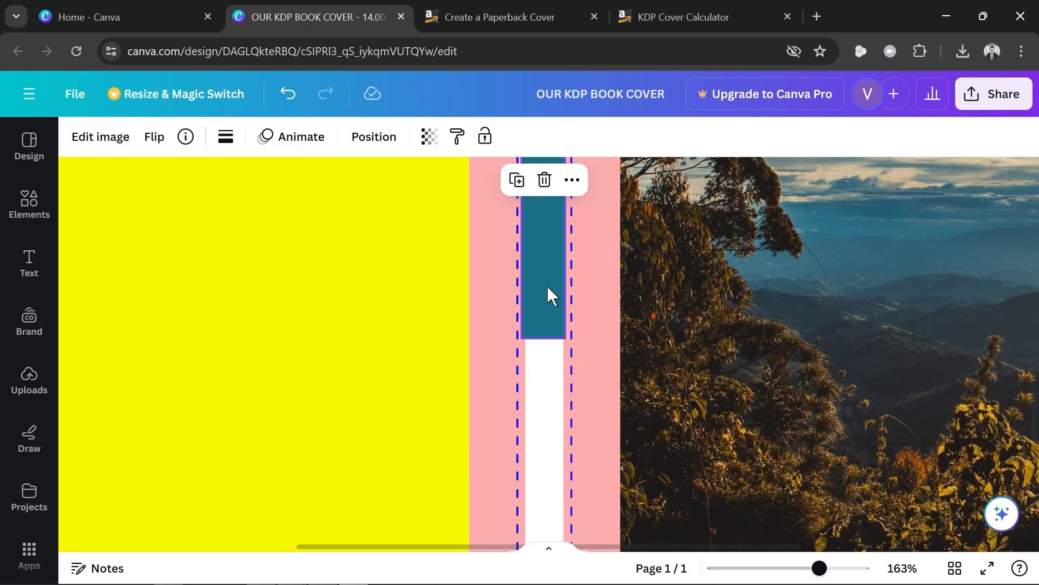
pyautogui.click(543, 275)
pyautogui.moveTo(545, 275); pyautogui.dragTo(546, 274)
# Extend the teal spine rectangle down to the lower end of the spine and check the title's placement.
pyautogui.scroll(10, 546, 280)
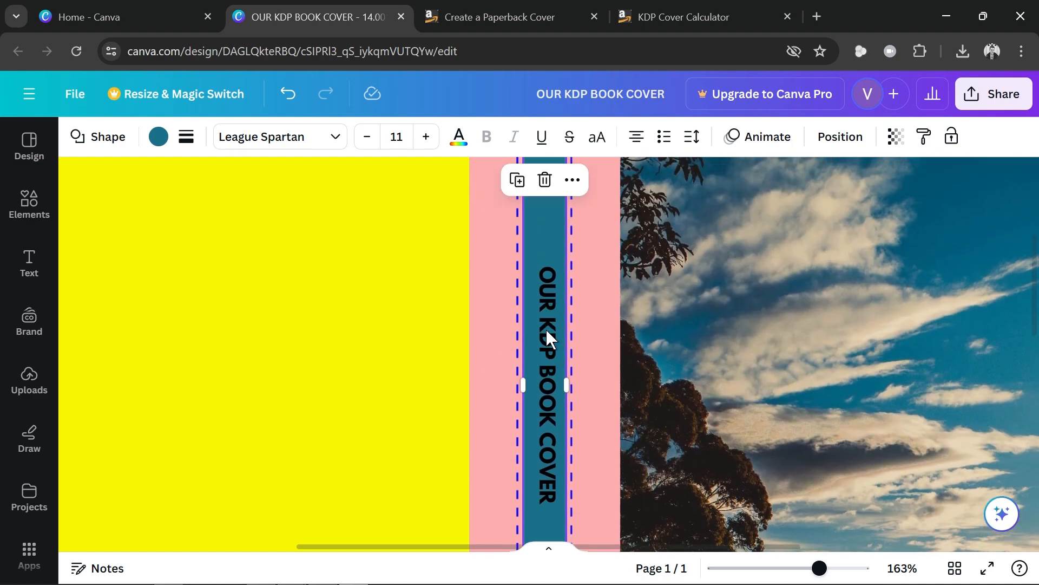
pyautogui.scroll(-10, 546, 319)
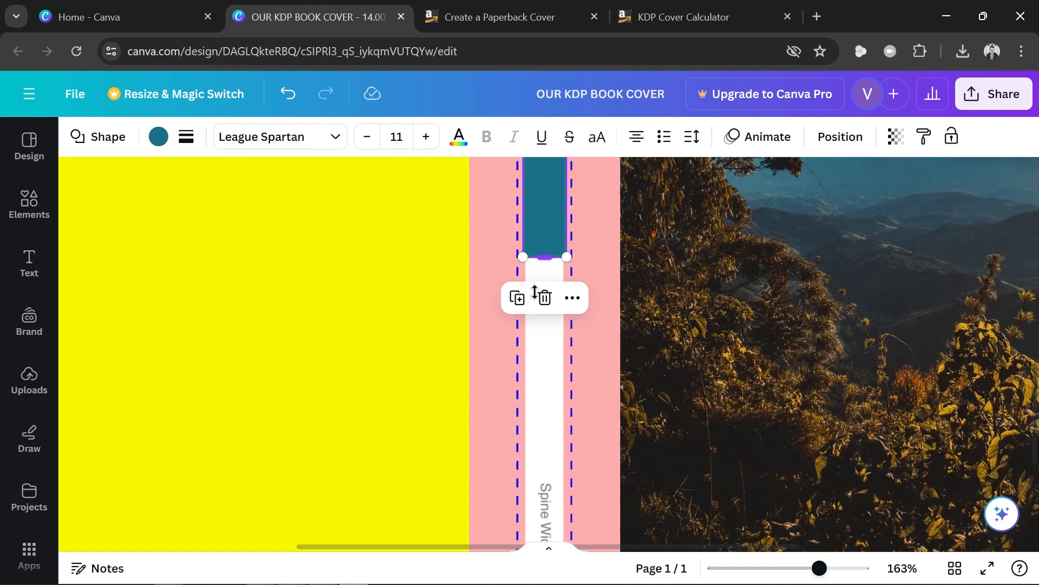
pyautogui.moveTo(545, 251); pyautogui.dragTo(512, 429)
pyautogui.scroll(-5, 541, 324)
pyautogui.moveTo(544, 181); pyautogui.dragTo(549, 429)
pyautogui.scroll(5, 546, 428)
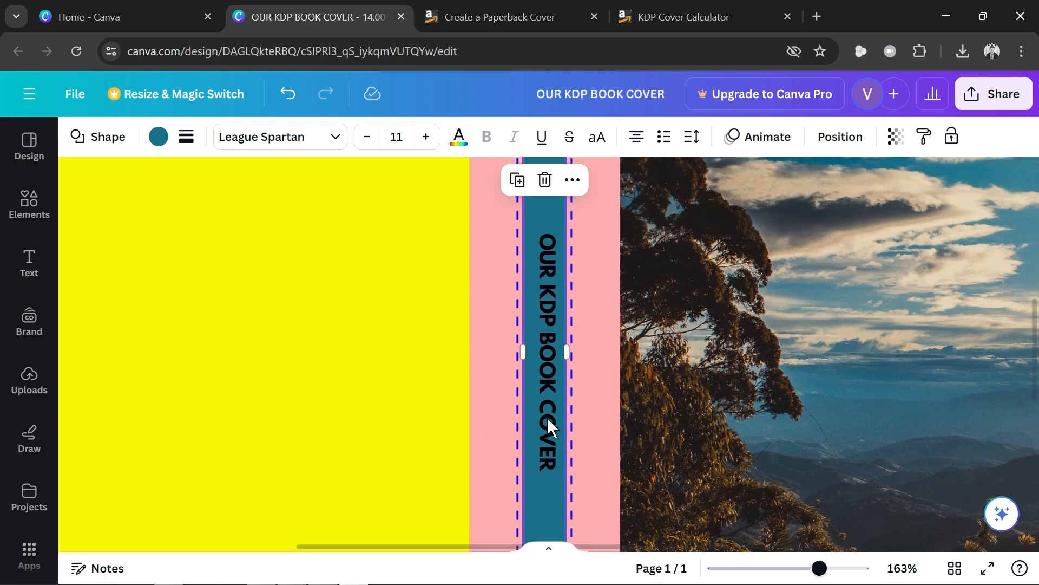
# Change the text colour of the spine title "OUR KDP BOOK COVER" to white.
pyautogui.doubleClick(548, 419)
pyautogui.hotkey('ctrl', 'a')
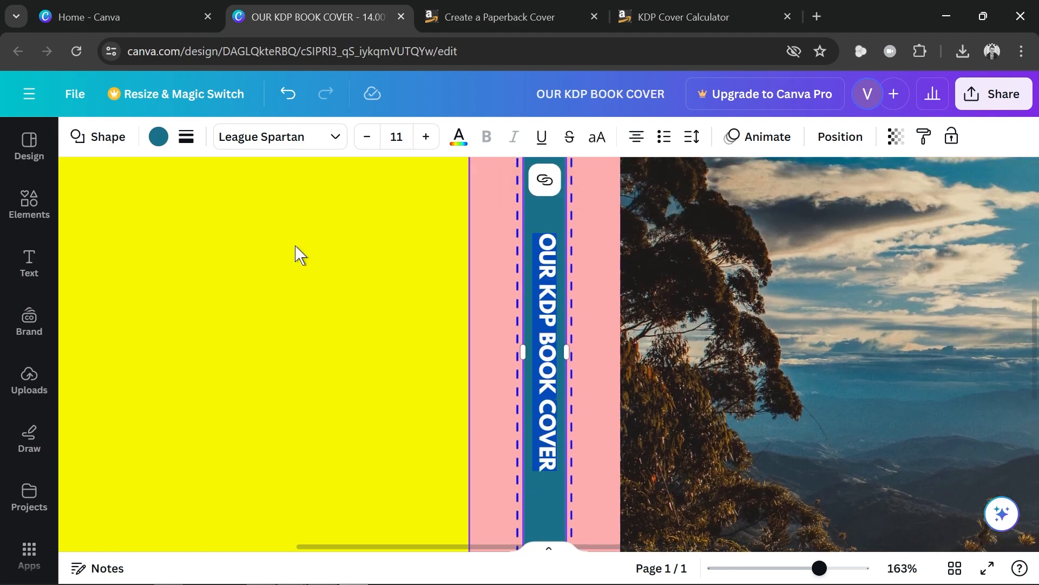
pyautogui.click(159, 137)
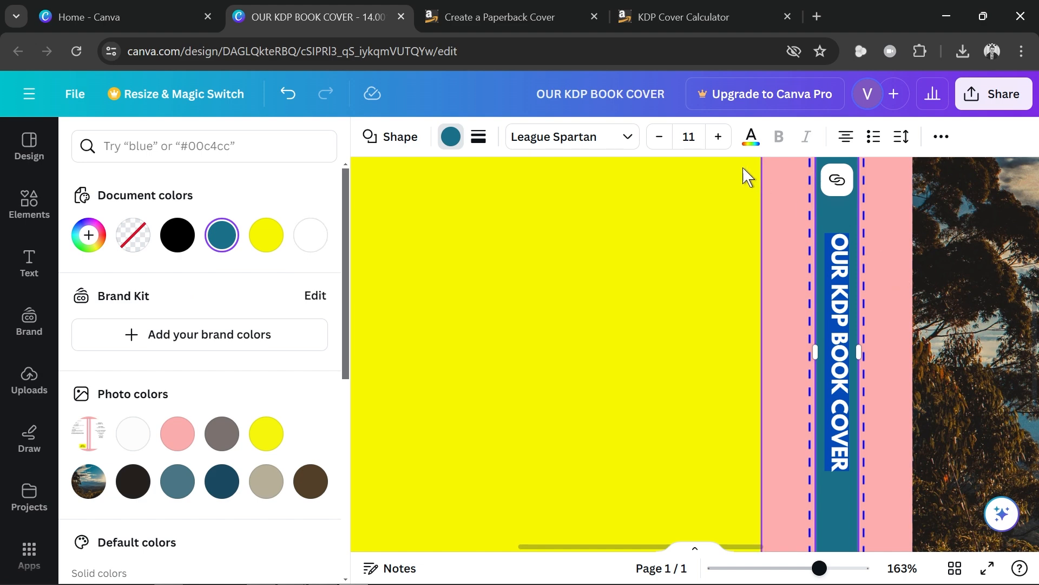
pyautogui.click(750, 143)
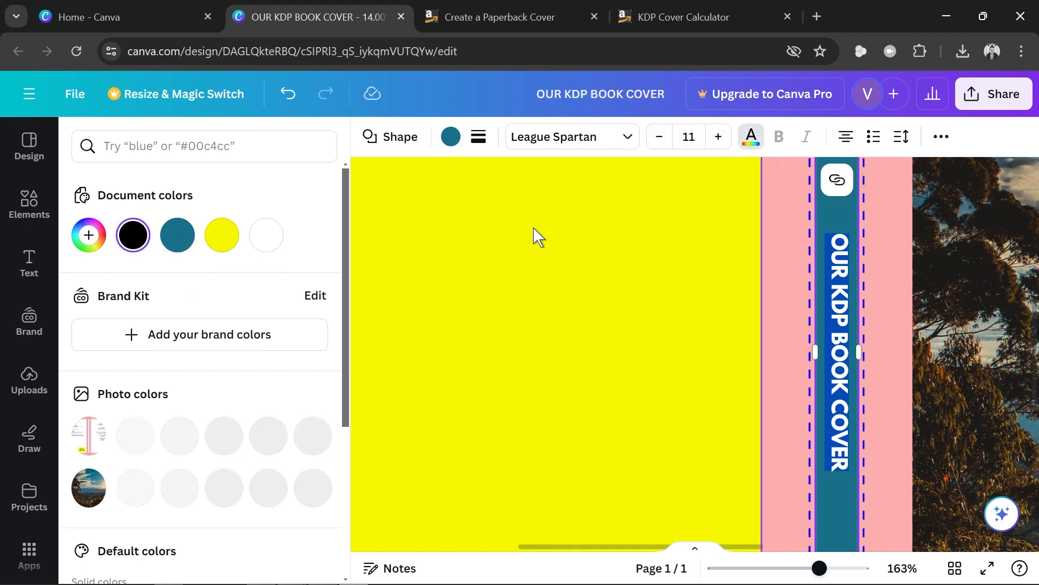
pyautogui.click(275, 234)
pyautogui.click(791, 321)
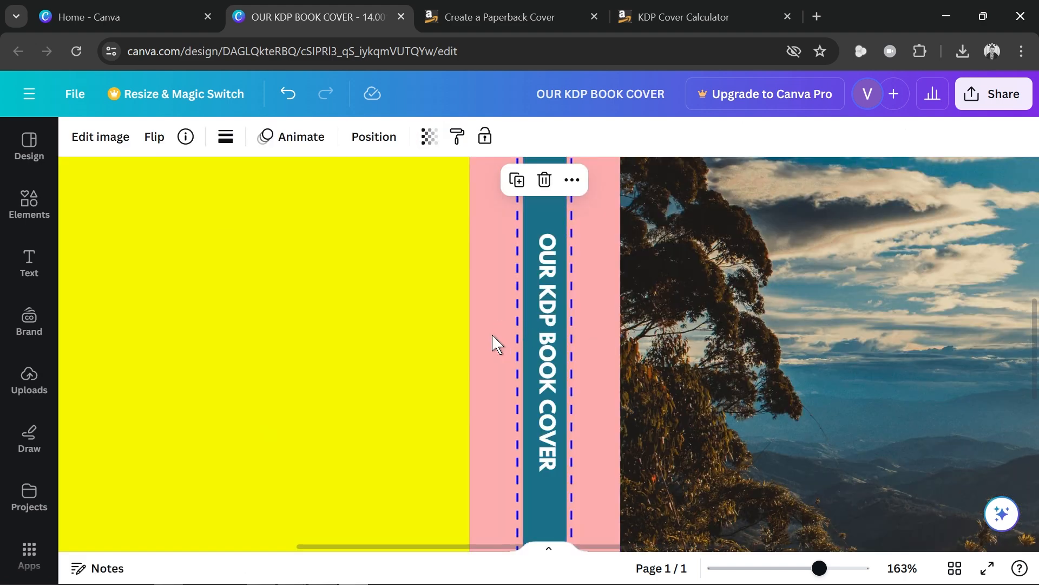
# Examine how the white spine title and teal spine sit within the full cover layout.
pyautogui.scroll(-6, 492, 336)
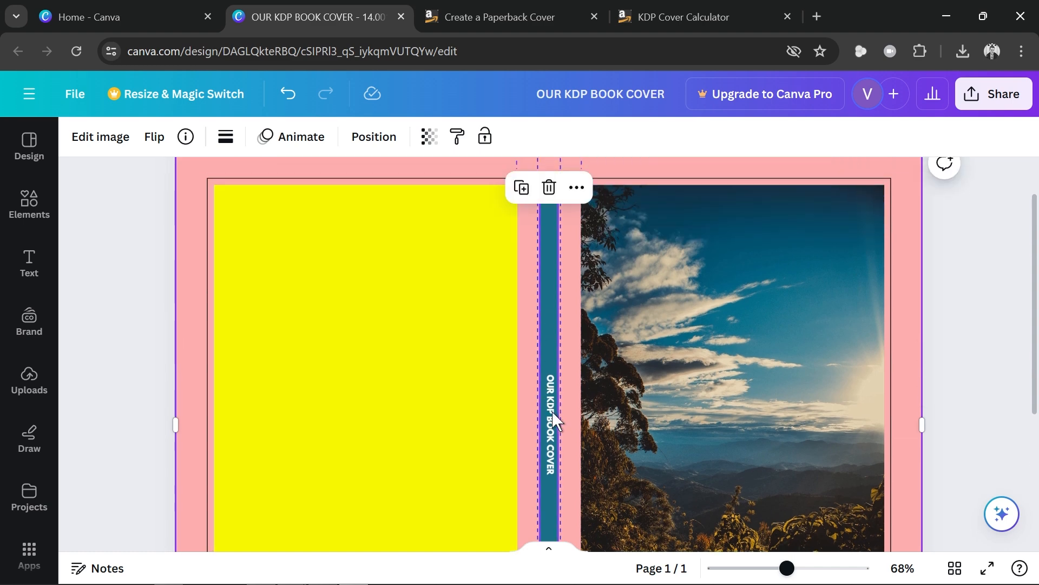
pyautogui.click(553, 416)
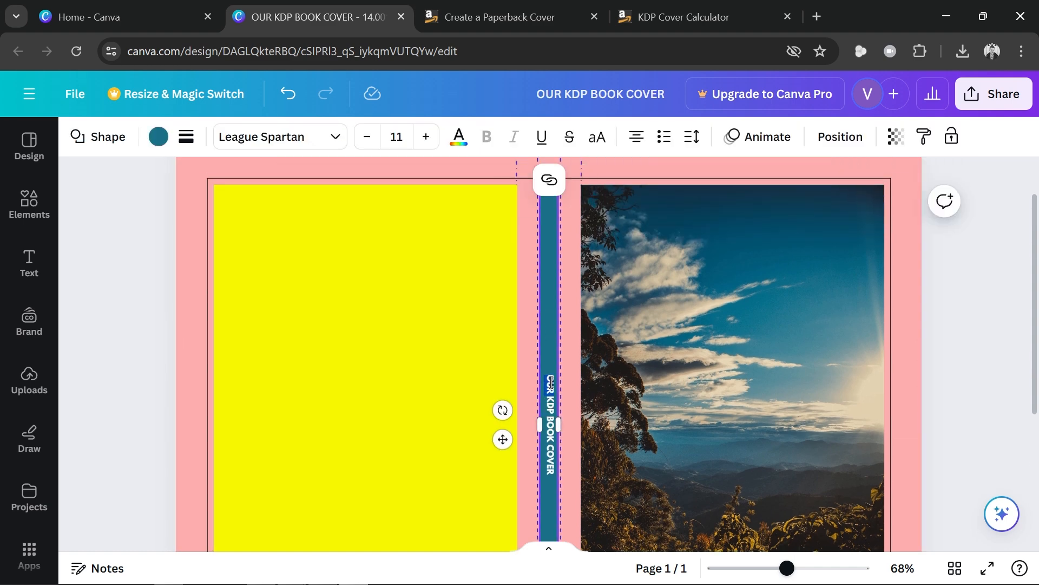
pyautogui.click(976, 365)
pyautogui.scroll(-1, 982, 366)
pyautogui.scroll(-1, 982, 366)
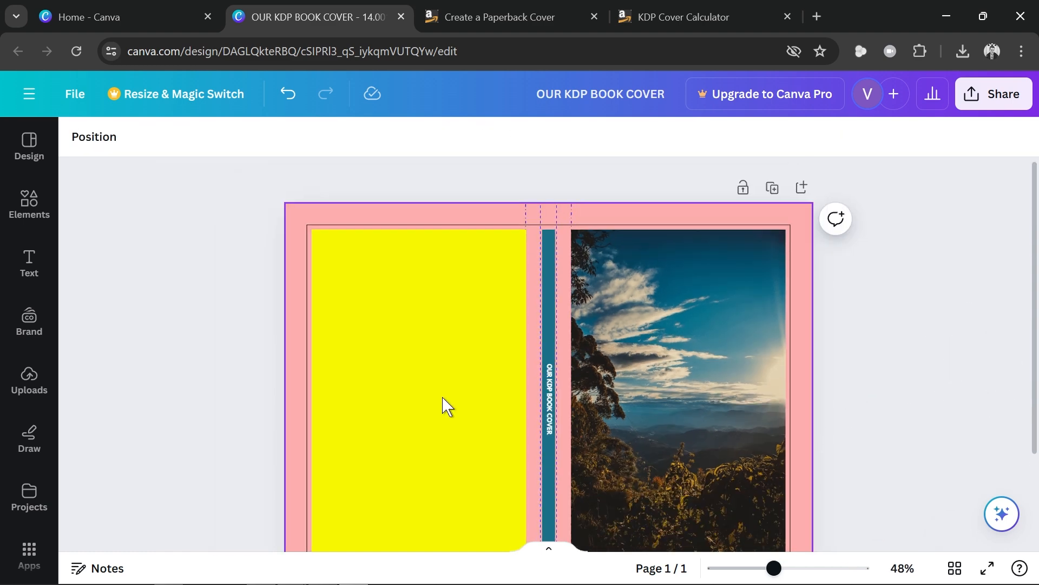
pyautogui.scroll(-2, 487, 401)
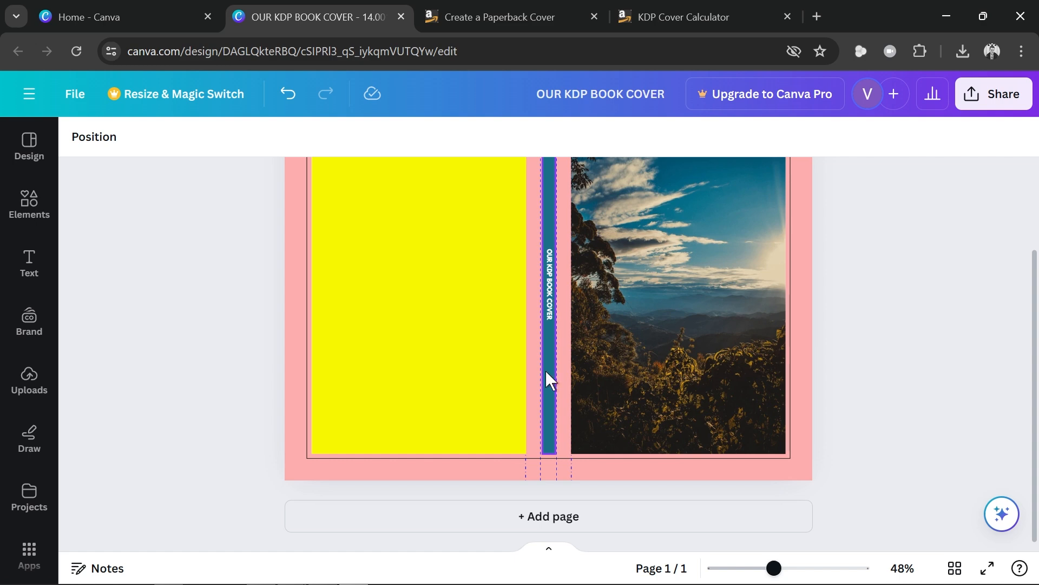
pyautogui.scroll(2, 543, 325)
# Recolour the yellow back cover block with the muted teal #4a7684 taken from the front photo's colours.
pyautogui.click(485, 341)
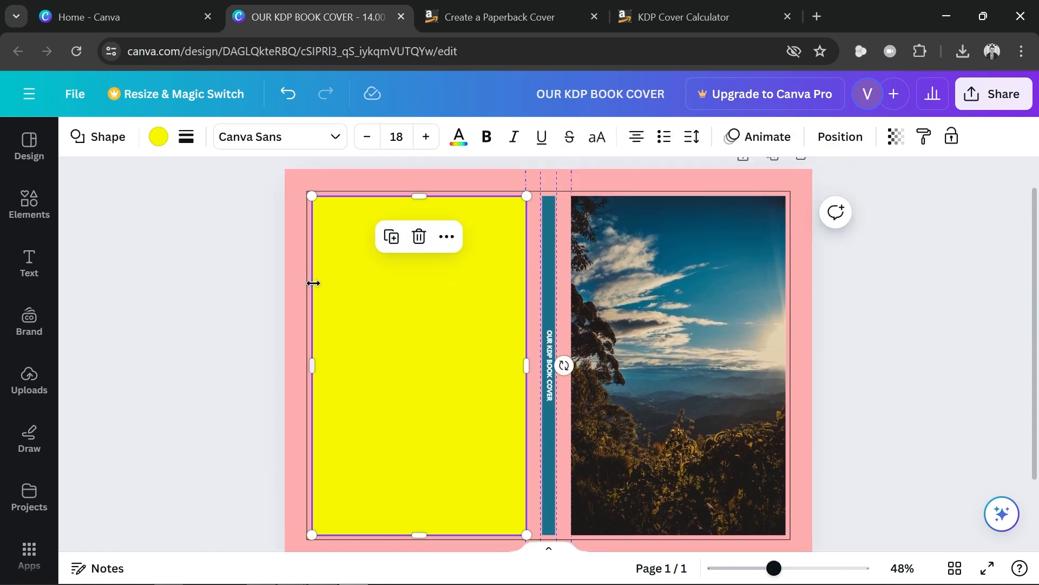
pyautogui.click(158, 137)
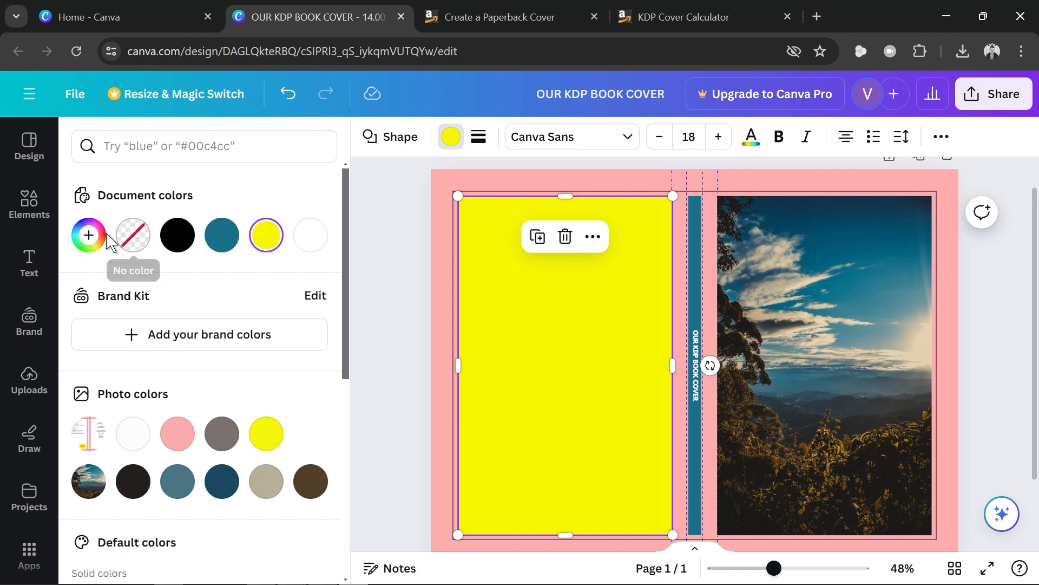
pyautogui.click(89, 235)
pyautogui.click(301, 208)
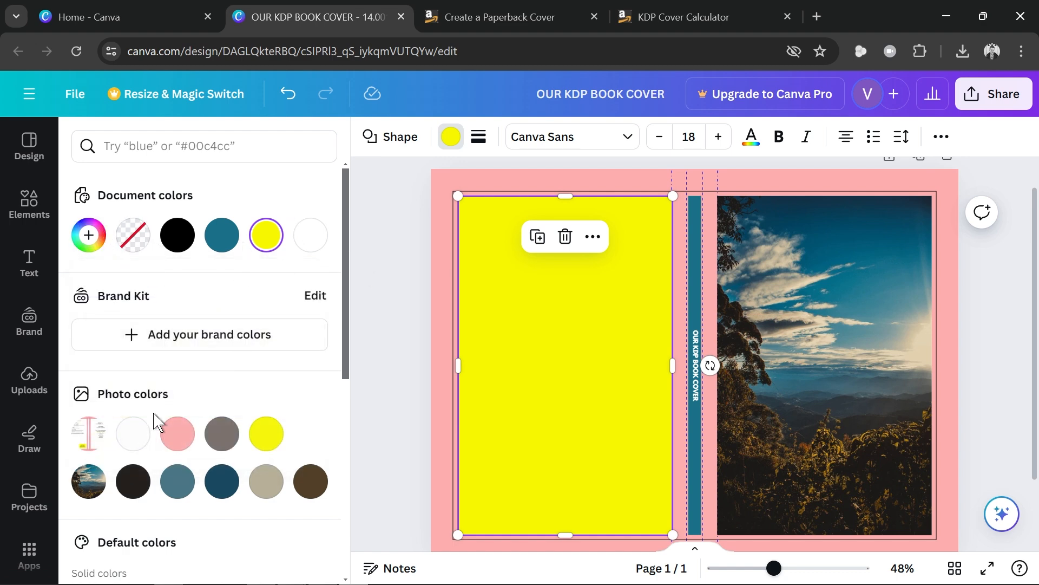
pyautogui.scroll(-2, 97, 486)
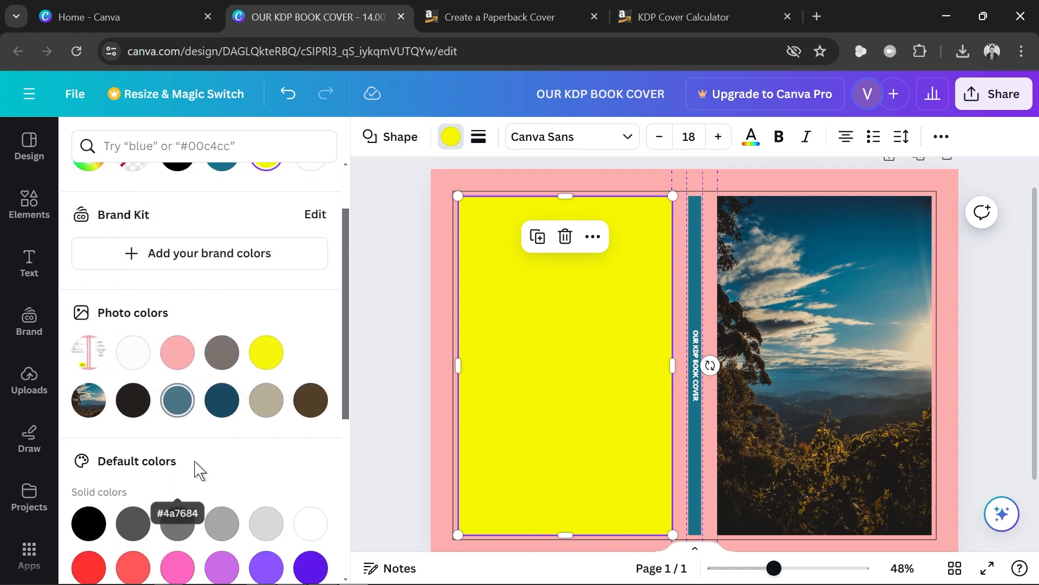
pyautogui.click(304, 400)
pyautogui.click(275, 403)
pyautogui.click(171, 405)
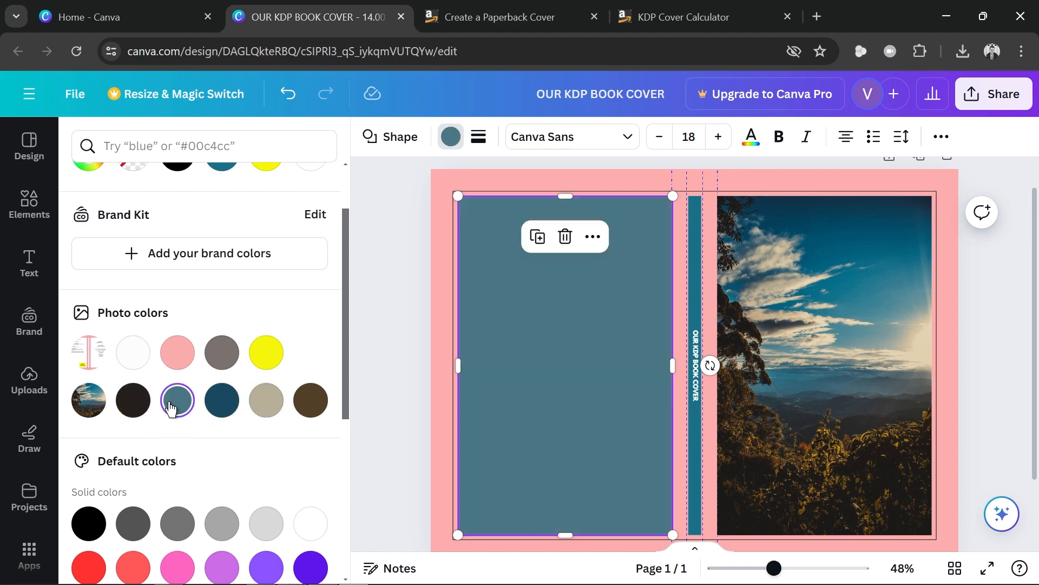
pyautogui.click(503, 385)
pyautogui.click(917, 395)
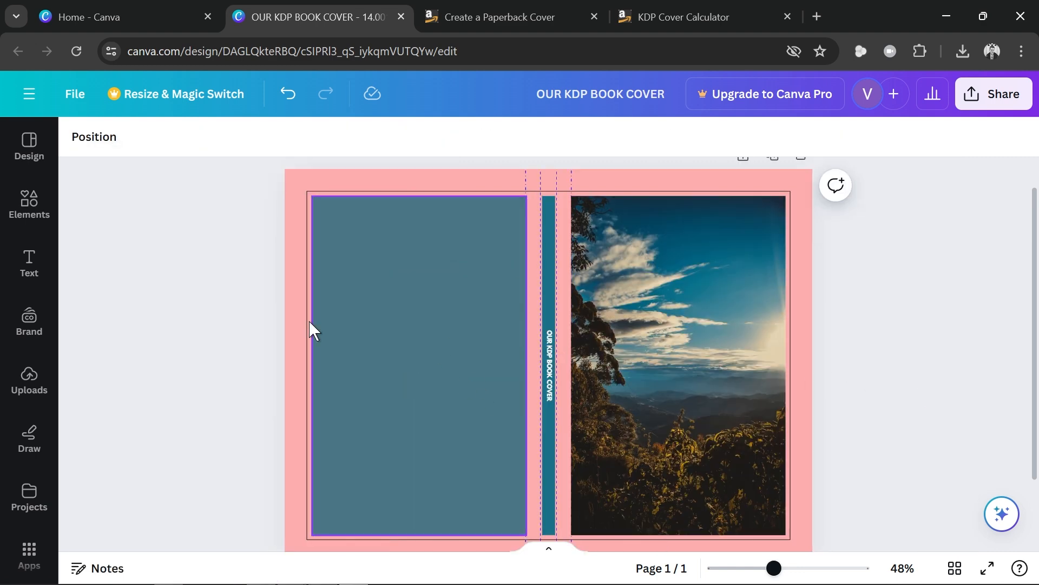
# Review the whole cover, then open the design's download settings and show the available file types.
pyautogui.scroll(-2, 1034, 406)
pyautogui.scroll(2, 1034, 406)
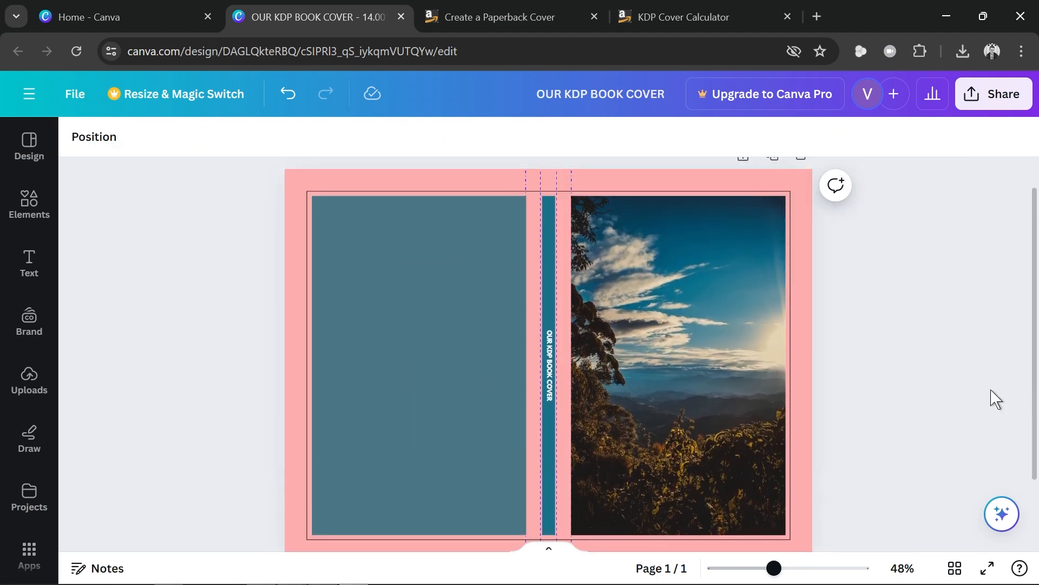
pyautogui.scroll(-2, 940, 386)
pyautogui.scroll(2, 941, 385)
pyautogui.scroll(-2, 931, 382)
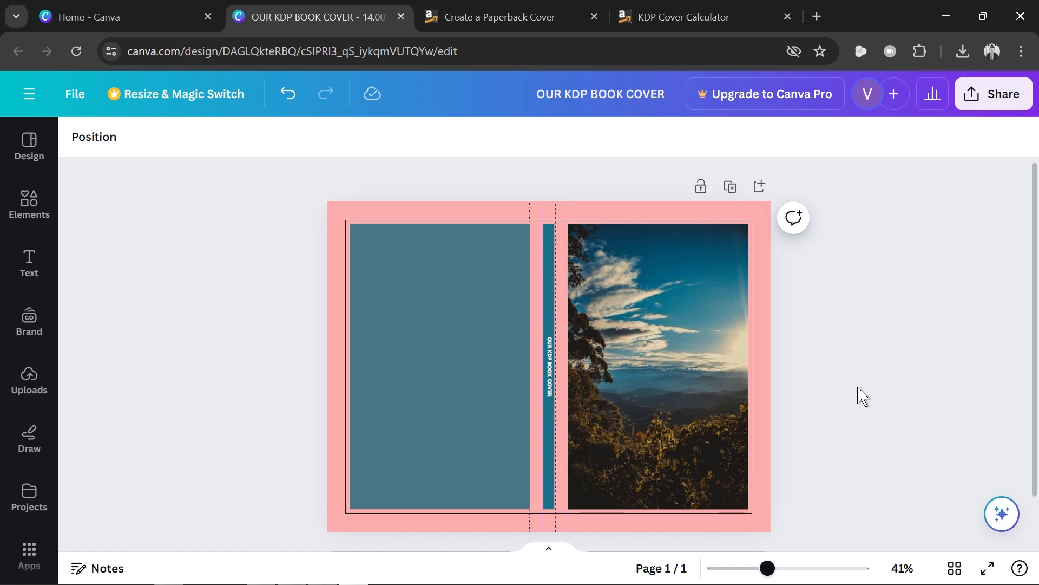
pyautogui.click(994, 96)
pyautogui.click(769, 503)
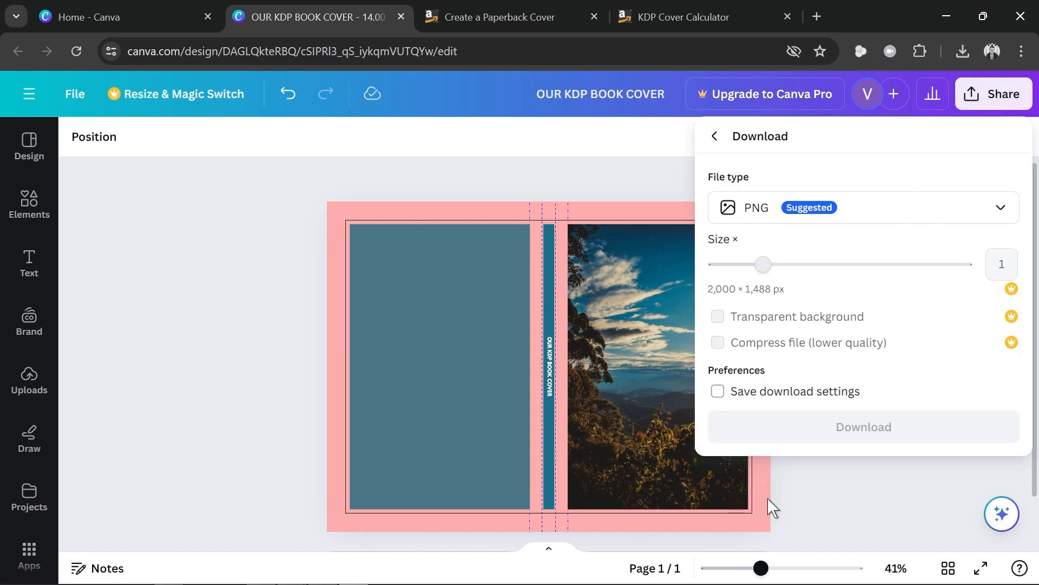
pyautogui.click(734, 214)
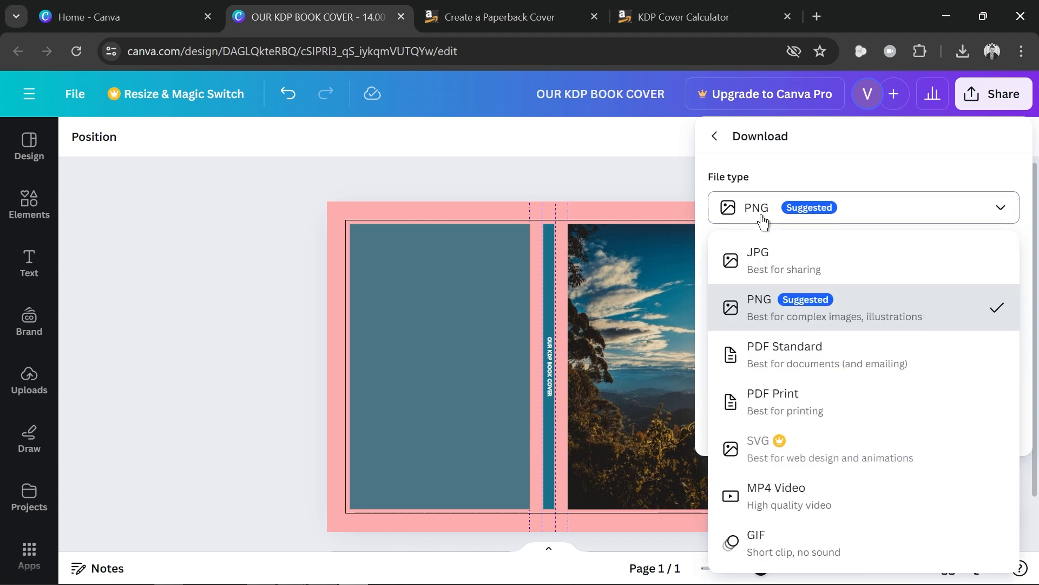